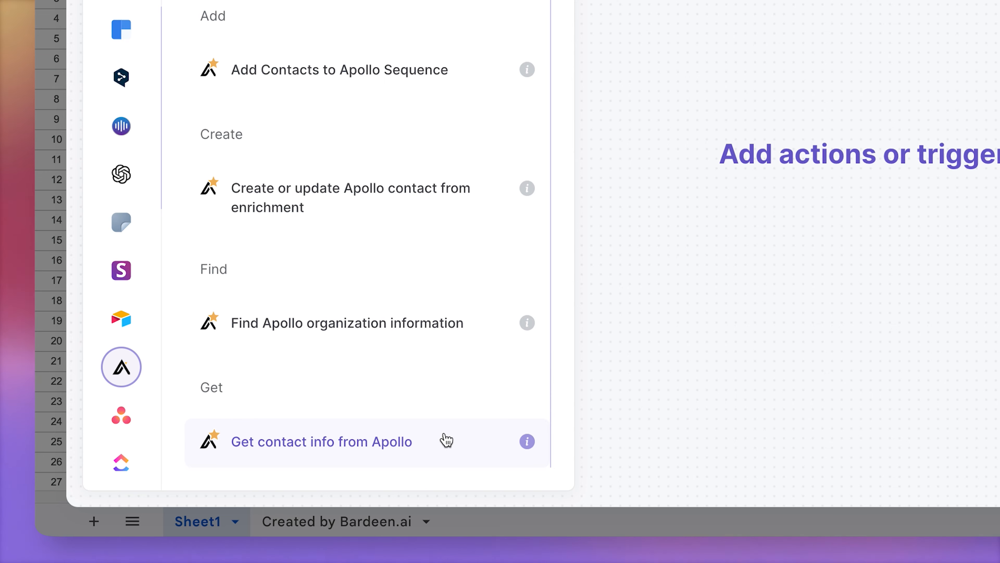
# Step: Add the Get contact info from Apollo action to the playbook
pyautogui.click(448, 440)
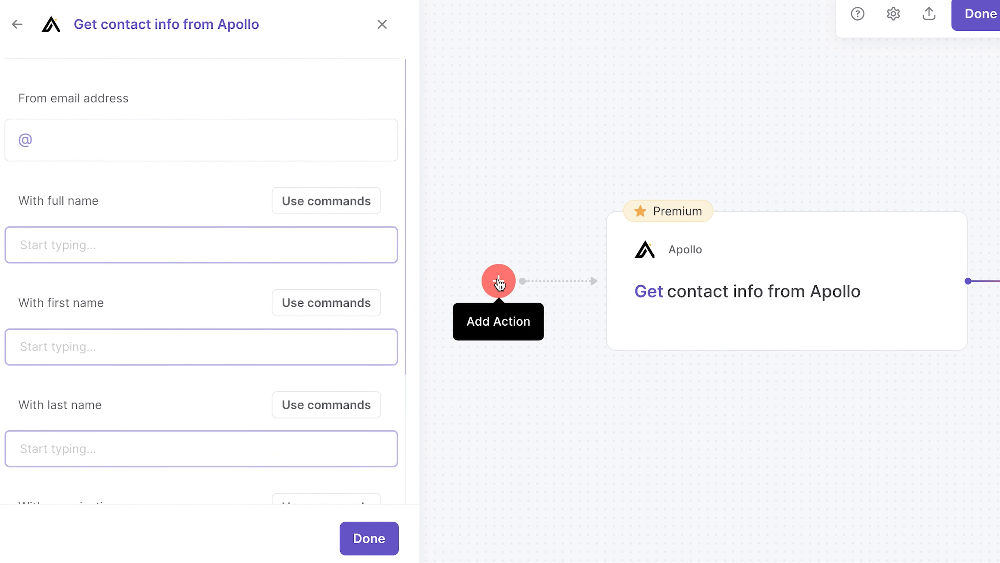
# Step: Insert a Get table from Google Sheet action before it, reading the Web Summit Speakers sheet, tab Sheet1
pyautogui.click(474, 308)
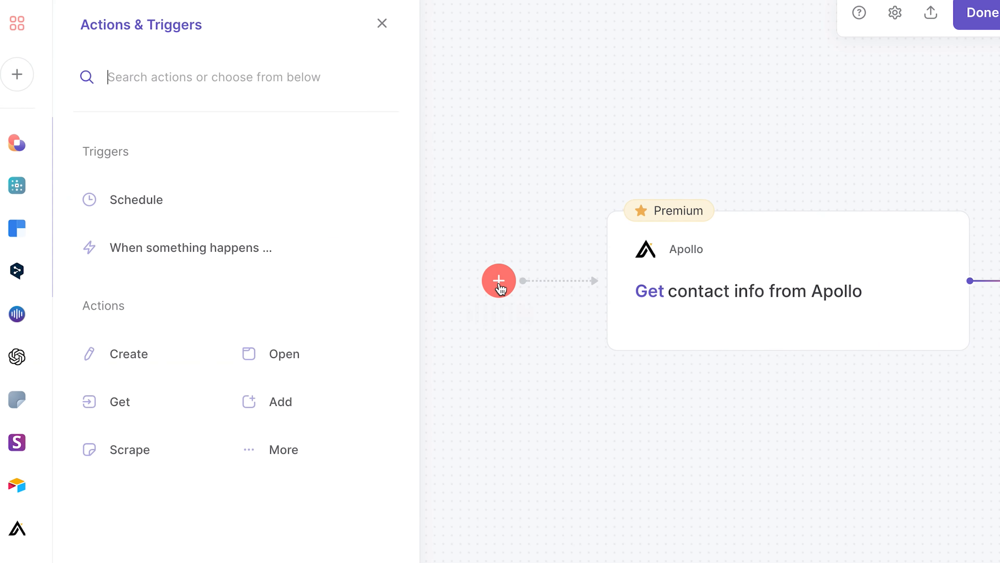
pyautogui.click(145, 266)
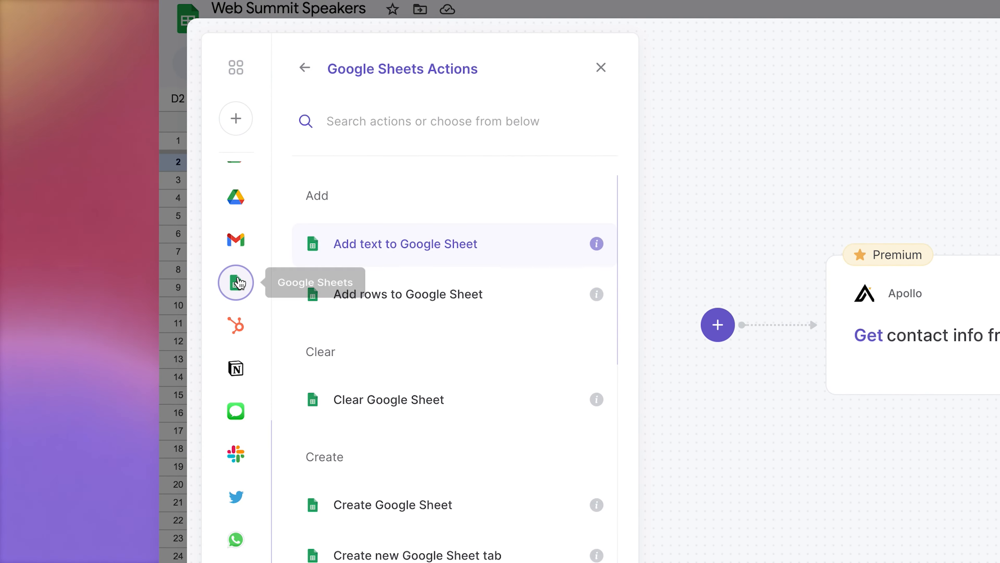
pyautogui.scroll(-5, 480, 437)
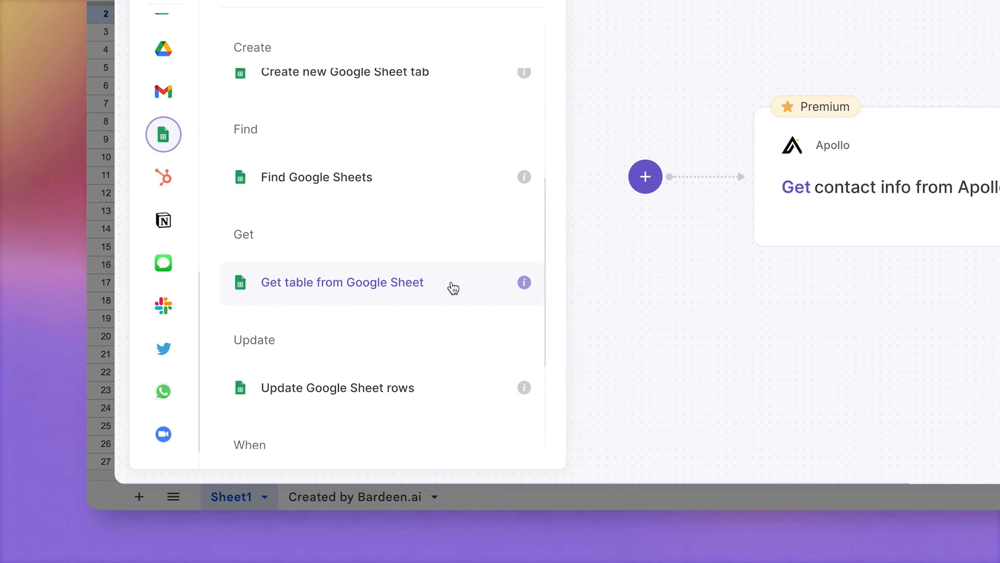
pyautogui.click(453, 288)
pyautogui.write('Web')
pyautogui.click(397, 415)
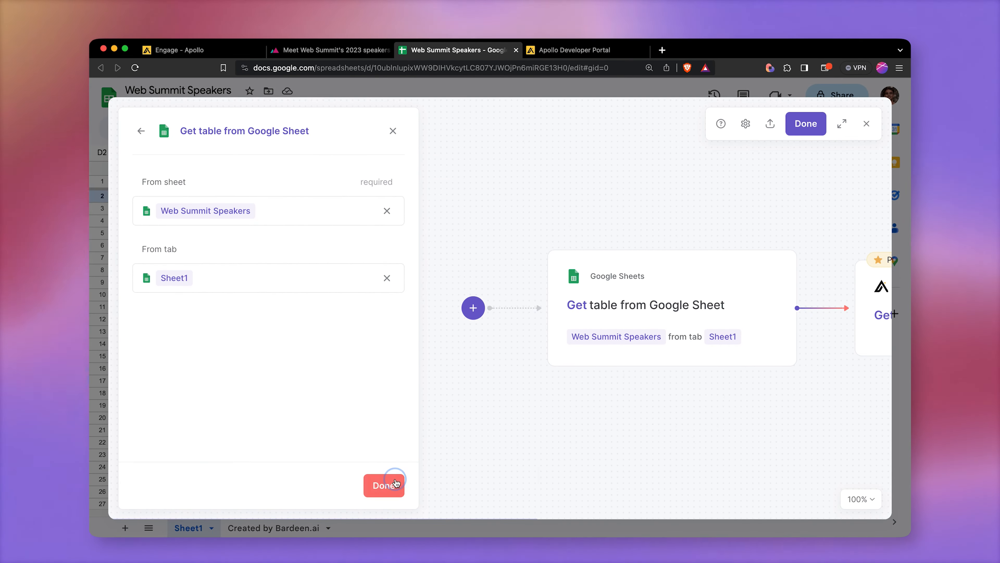
pyautogui.click(396, 482)
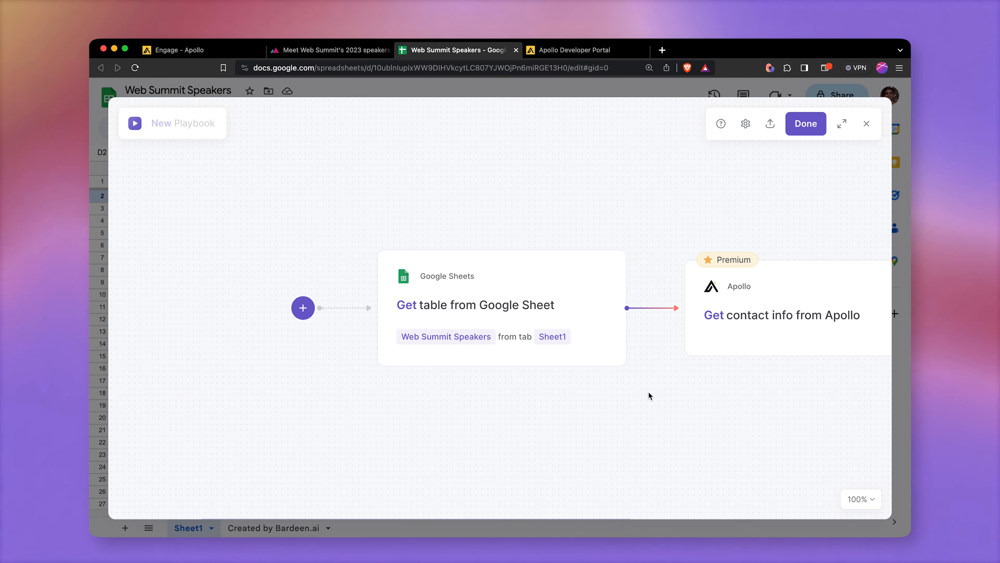
# Step: Set the Apollo action's full name to the table's Full Name column and organization name to Company & Position
pyautogui.click(559, 293)
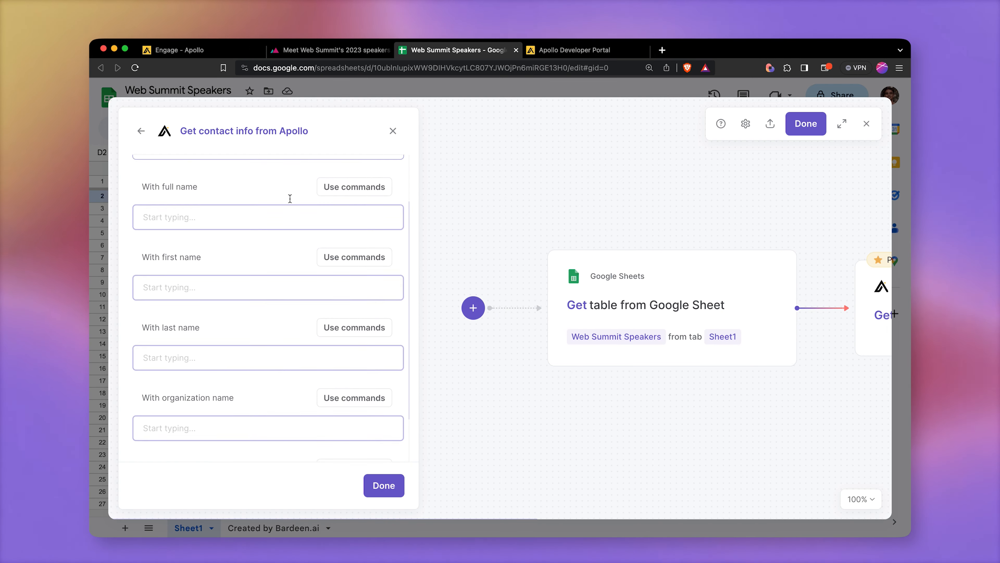
pyautogui.click(268, 216)
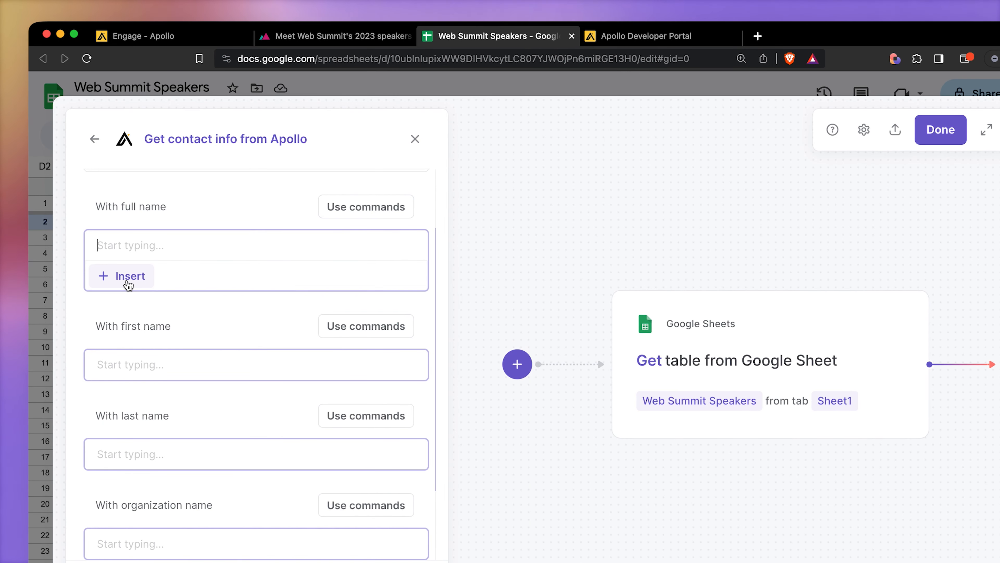
pyautogui.click(129, 284)
pyautogui.click(291, 343)
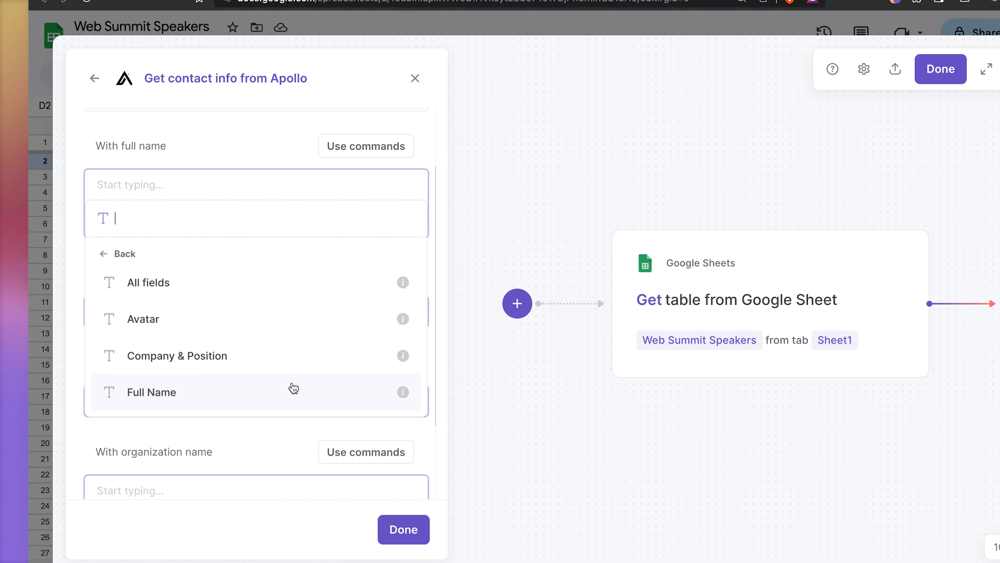
pyautogui.click(290, 391)
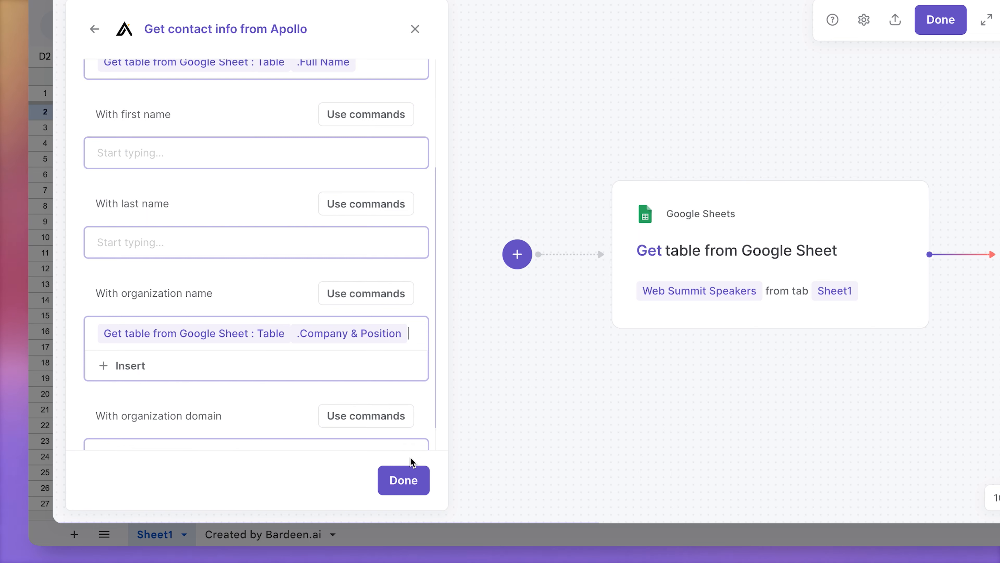
pyautogui.click(404, 481)
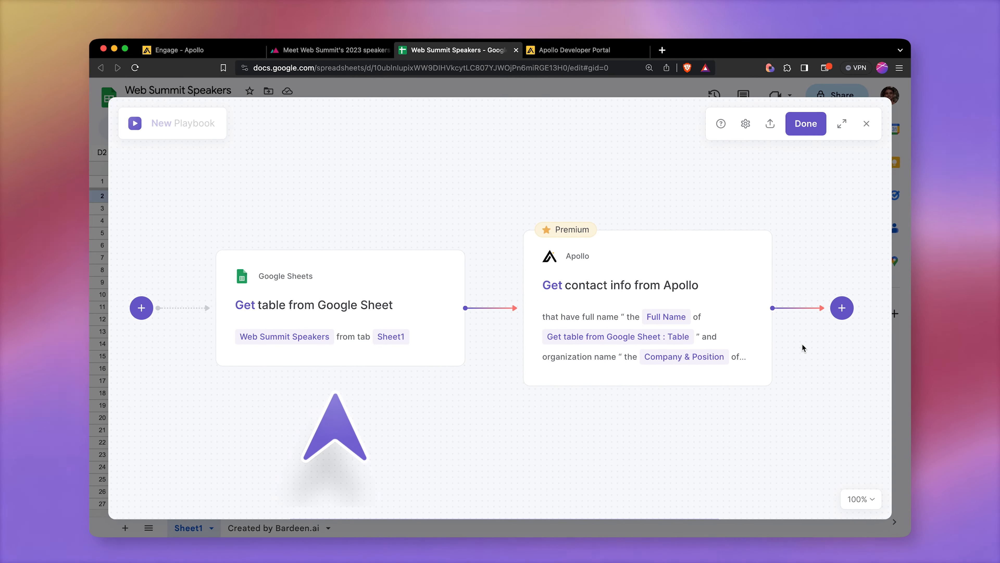
# Step: Add an Update Google Sheet rows action after the Apollo step, targeting Web Summit Speakers, tab Sheet1
pyautogui.hscroll(4, 603, 442)
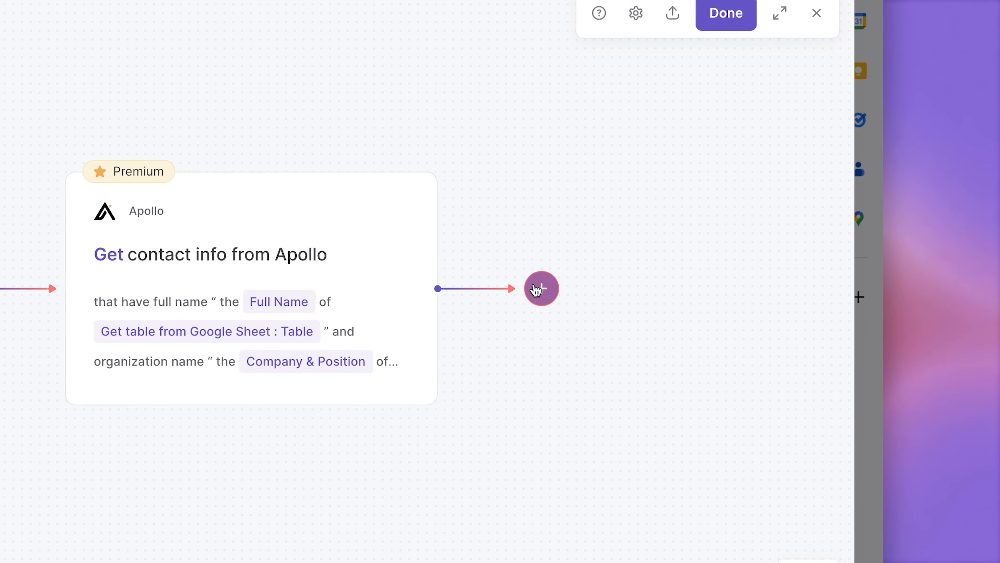
pyautogui.click(682, 307)
pyautogui.click(517, 343)
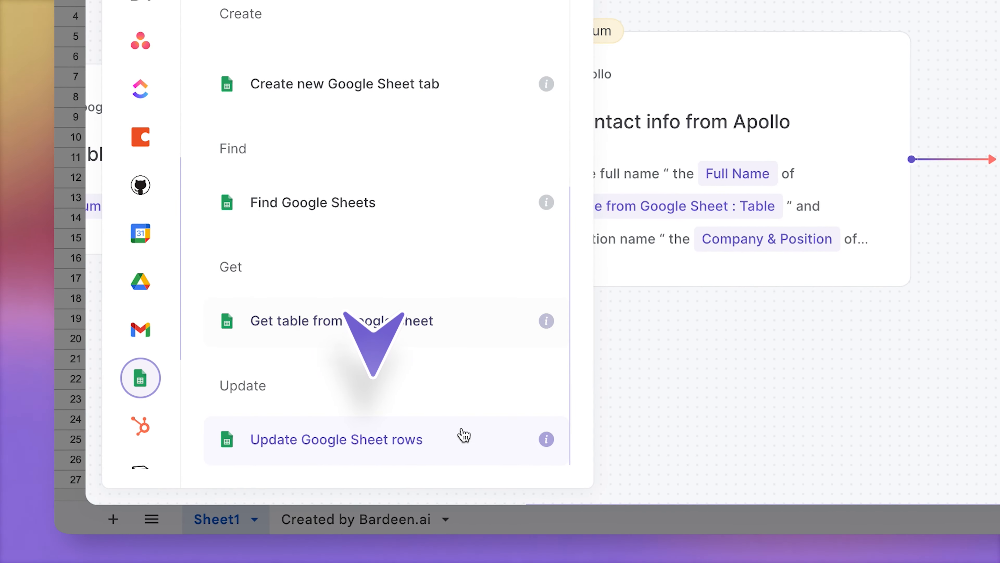
pyautogui.click(464, 436)
pyautogui.write('Web Summit Speakers')
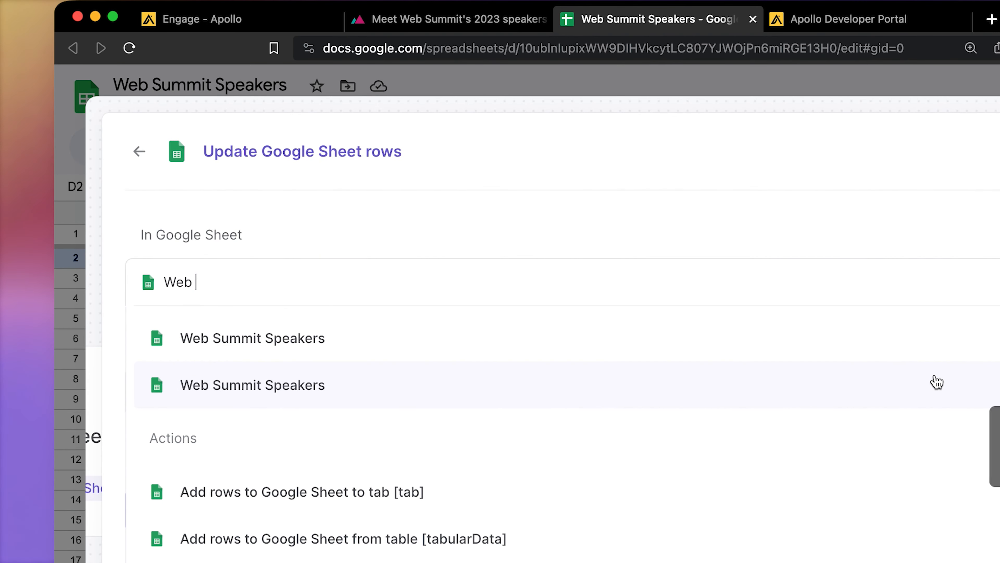
pyautogui.click(937, 380)
pyautogui.click(359, 490)
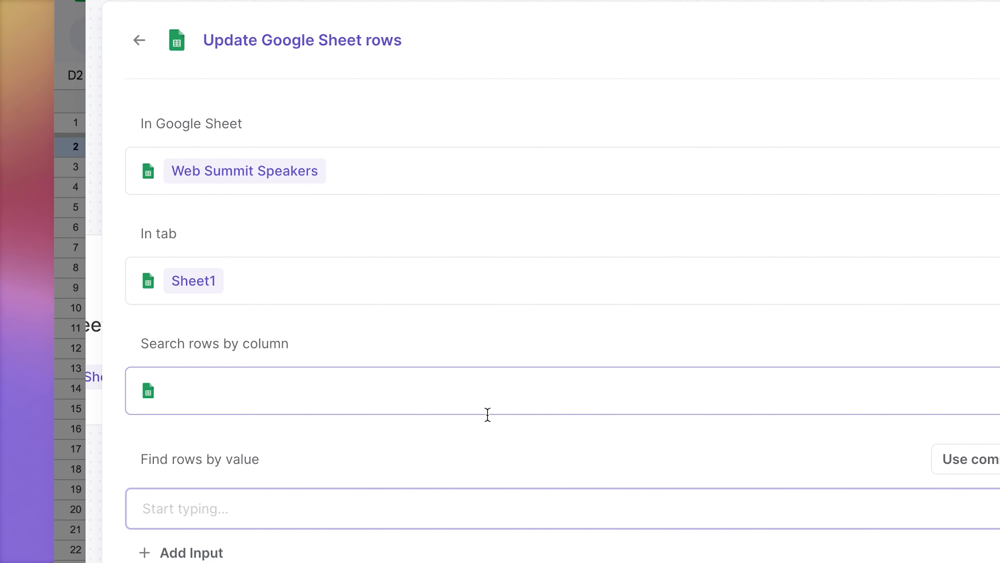
# Step: Set the update to search rows by the Full Name column, matching the table's Full Name value
pyautogui.click(487, 408)
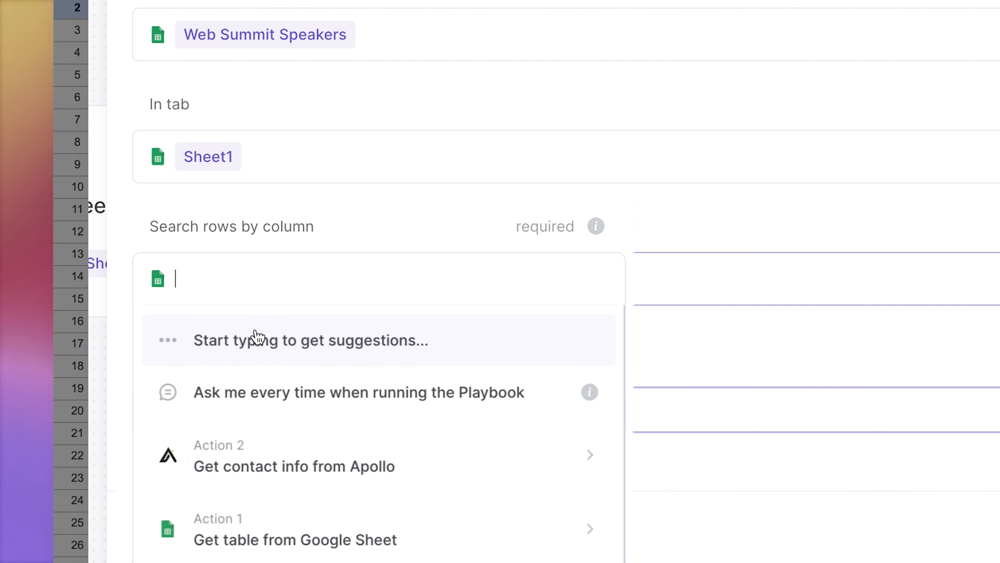
pyautogui.scroll(-3, 408, 461)
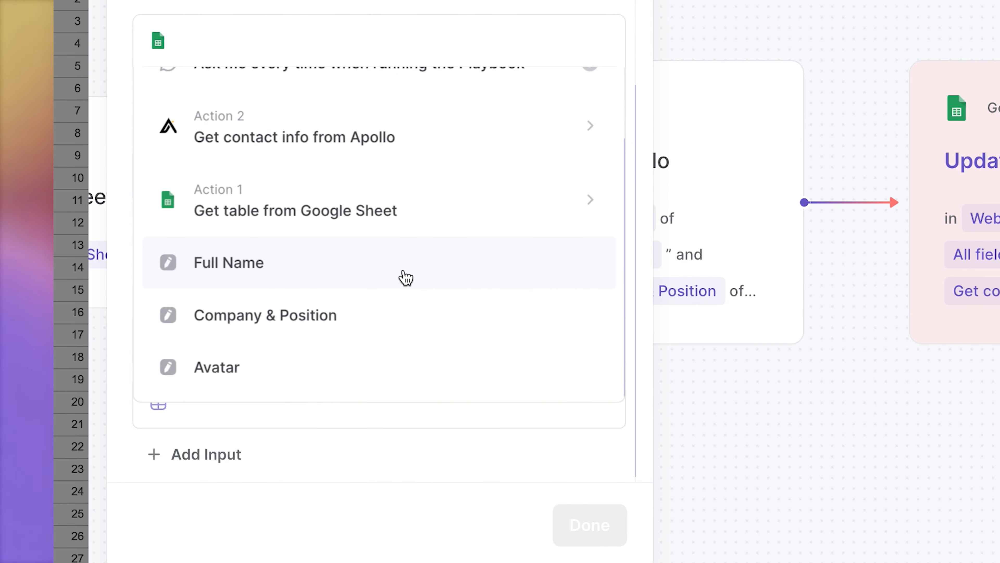
pyautogui.click(406, 277)
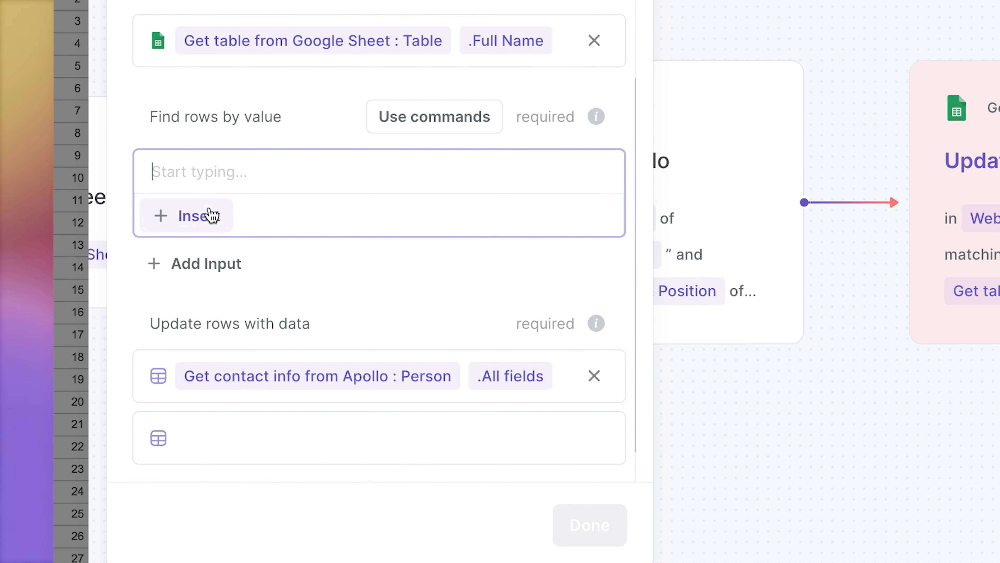
pyautogui.click(412, 244)
pyautogui.click(281, 298)
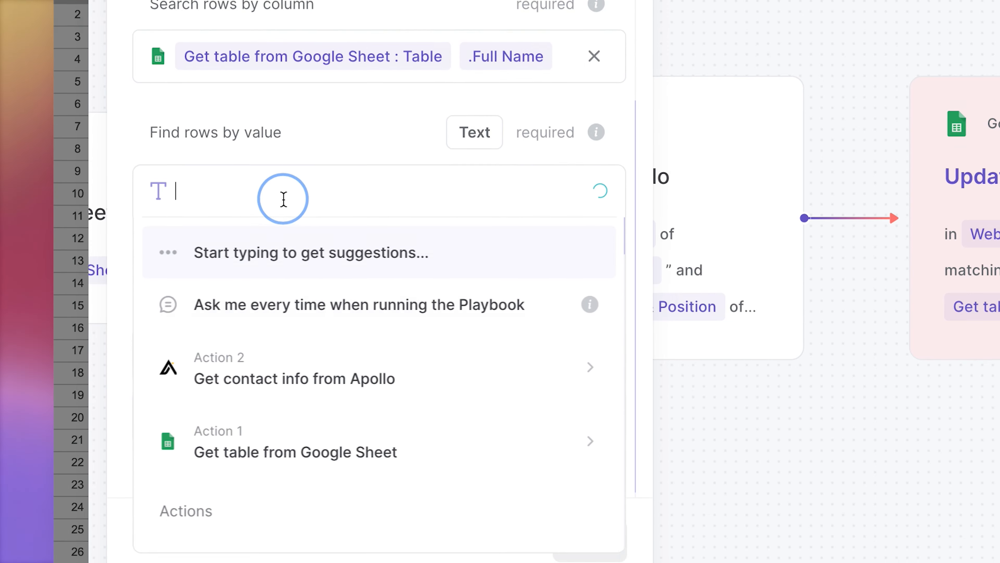
pyautogui.click(449, 547)
pyautogui.click(369, 409)
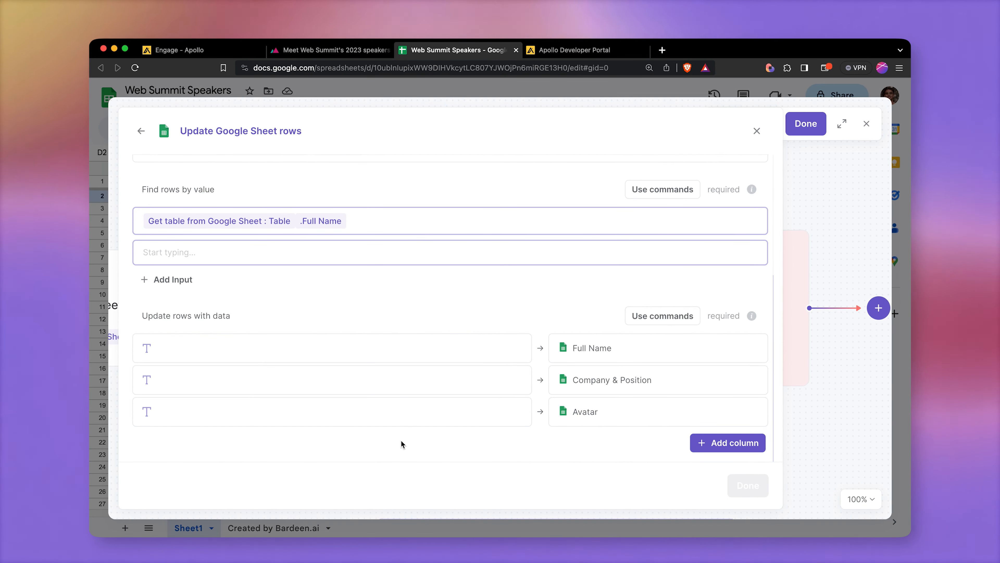
# Step: Fill the update rows data with all fields of the Apollo Person result and finish the action
pyautogui.click(655, 317)
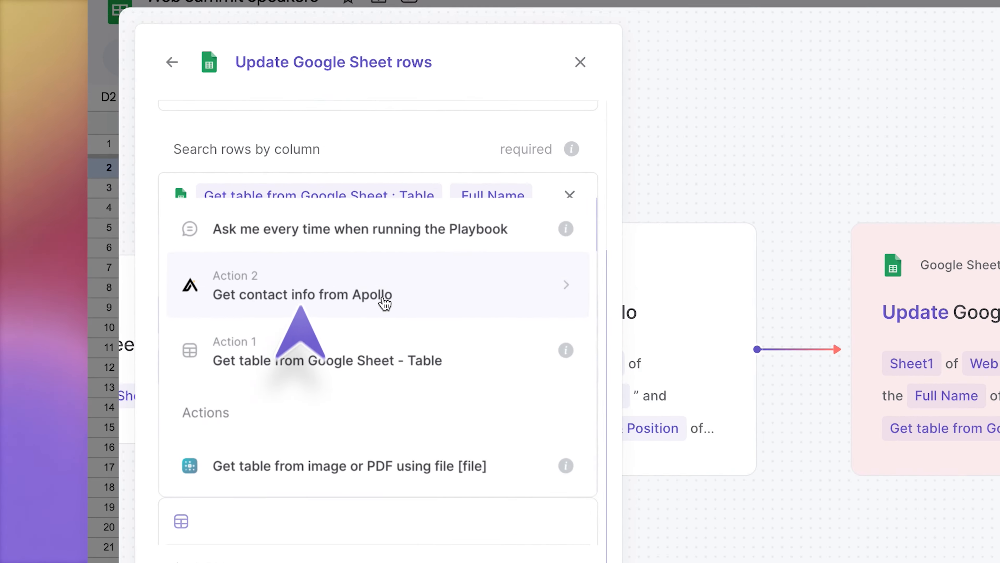
pyautogui.click(485, 298)
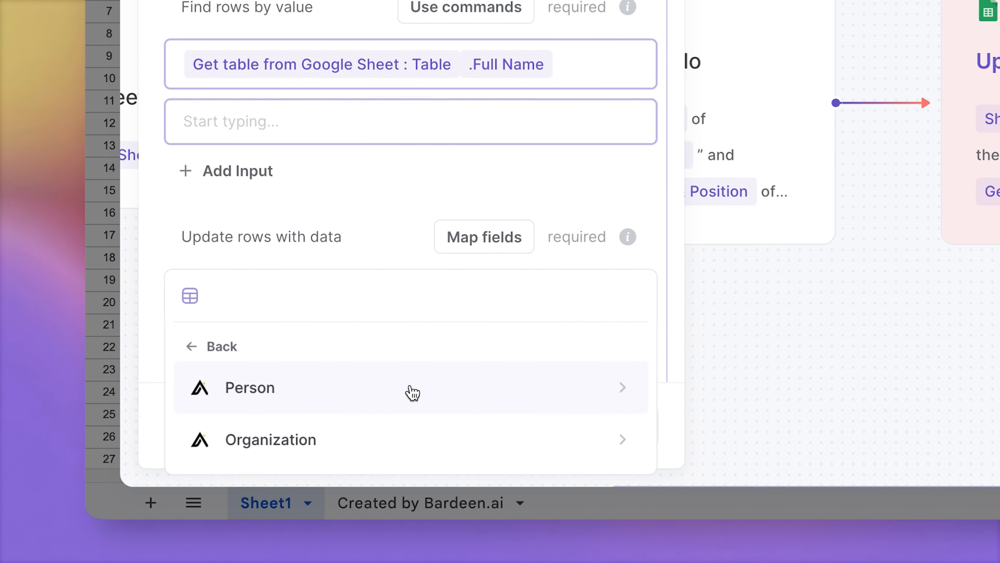
pyautogui.click(412, 390)
pyautogui.click(413, 392)
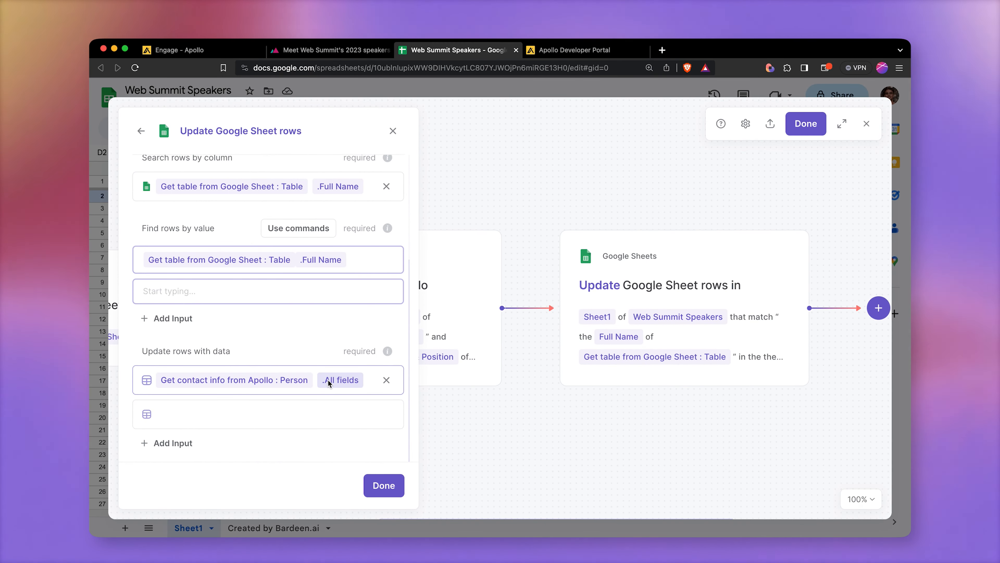
pyautogui.click(384, 485)
# Step: Save the playbook under the name Find contact info from a Google Sheet
pyautogui.click(820, 125)
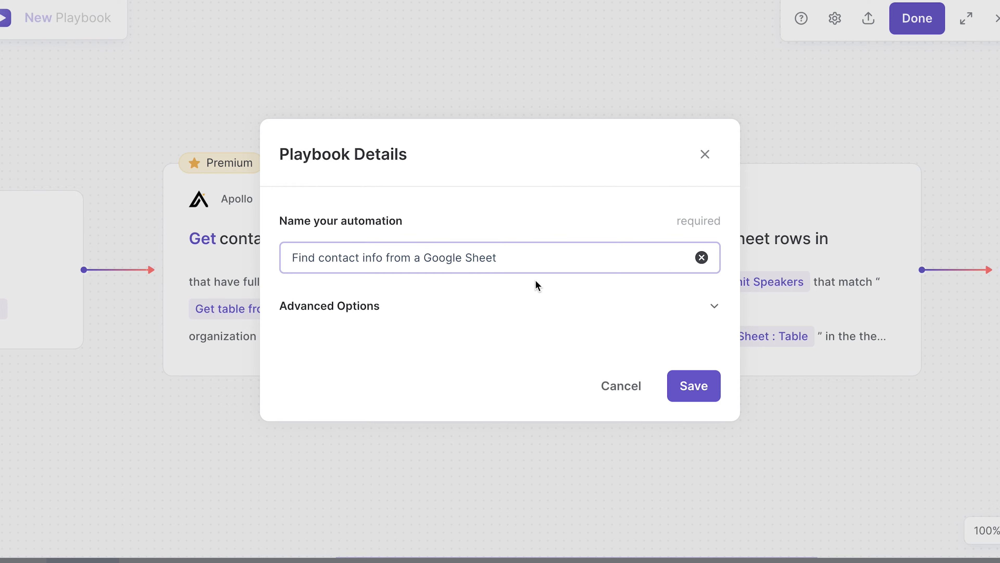
pyautogui.click(682, 381)
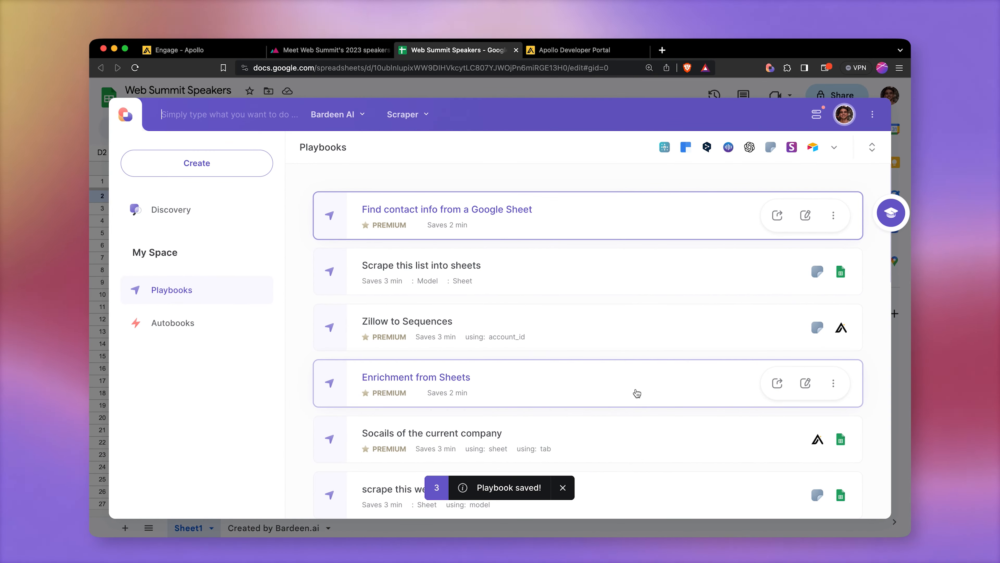
# Step: Run the Find contact info from a Google Sheet playbook on the open spreadsheet and close the result dialog
pyautogui.click(502, 90)
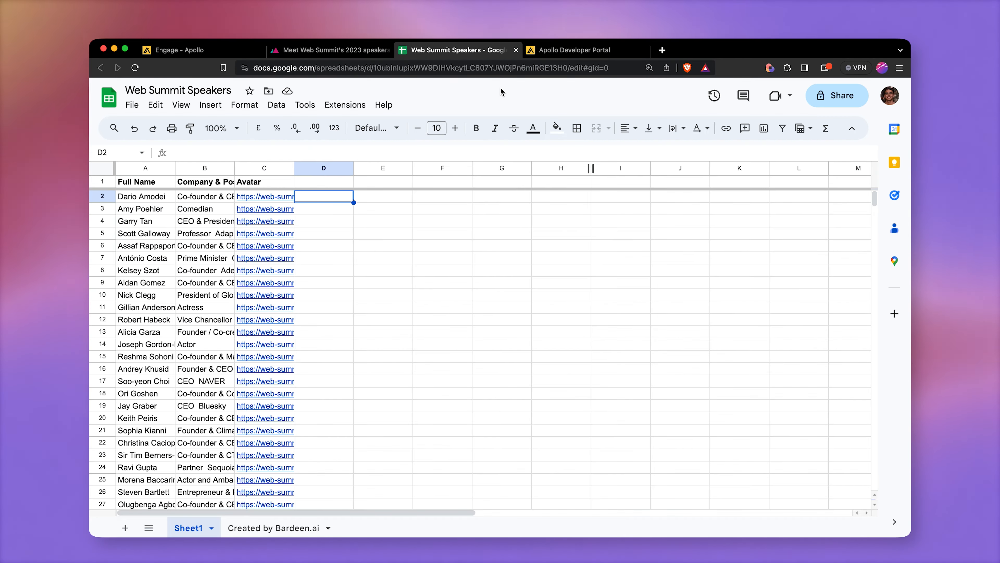
pyautogui.hotkey('alt', 'b')
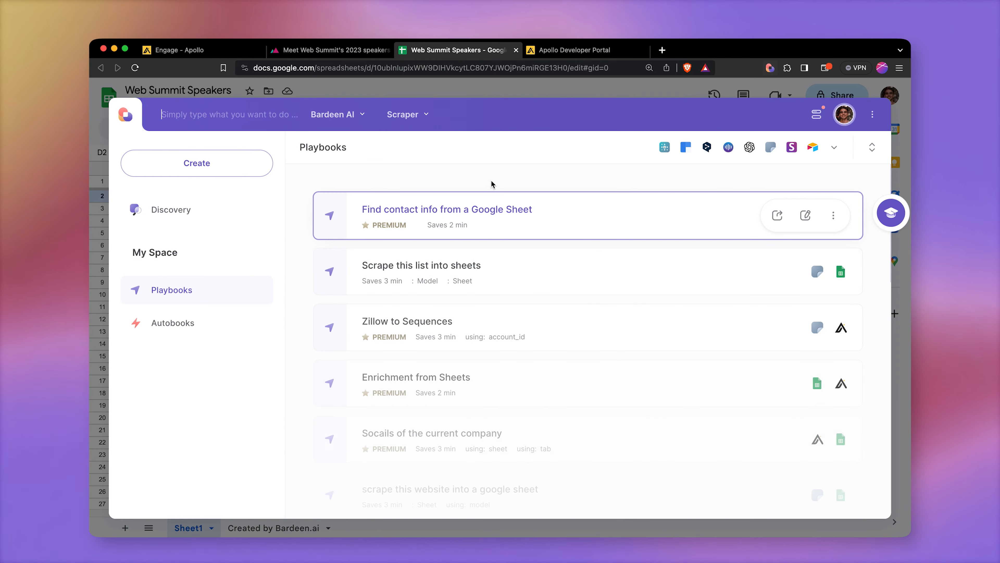
pyautogui.click(564, 215)
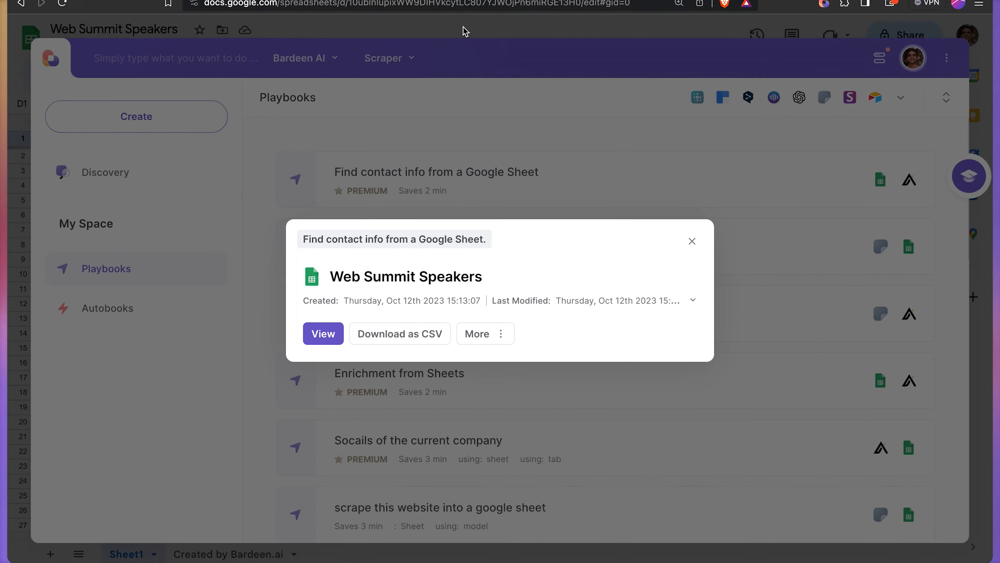
pyautogui.click(469, 87)
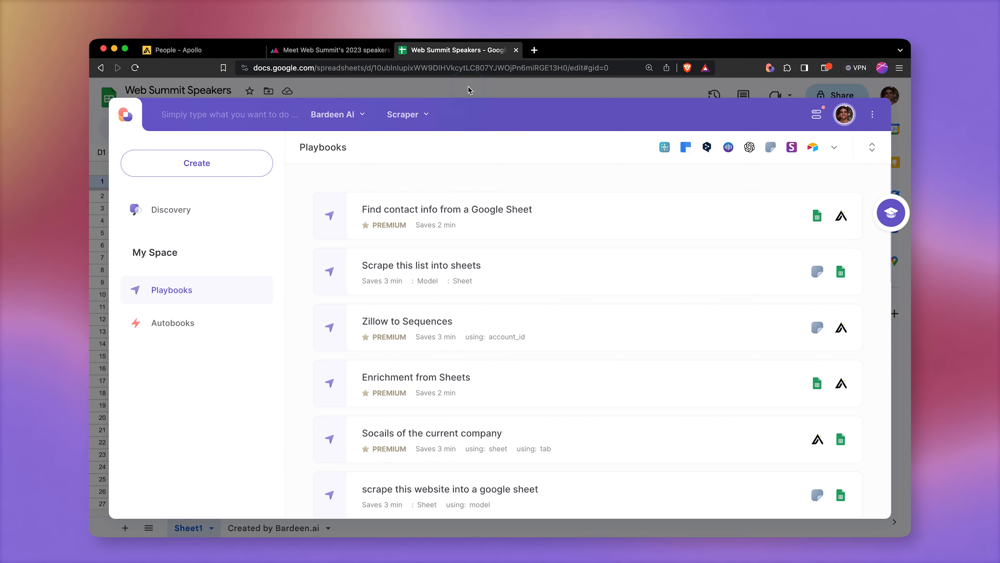
pyautogui.click(468, 87)
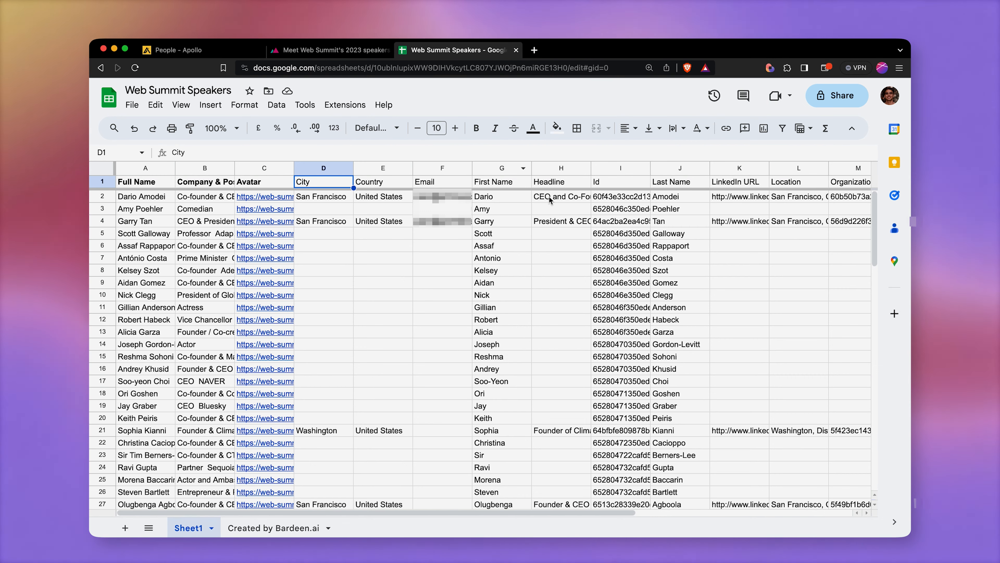
# Step: Sort the sheet A to Z by the Email column
pyautogui.hscroll(6, 638, 211)
pyautogui.hscroll(3, 685, 208)
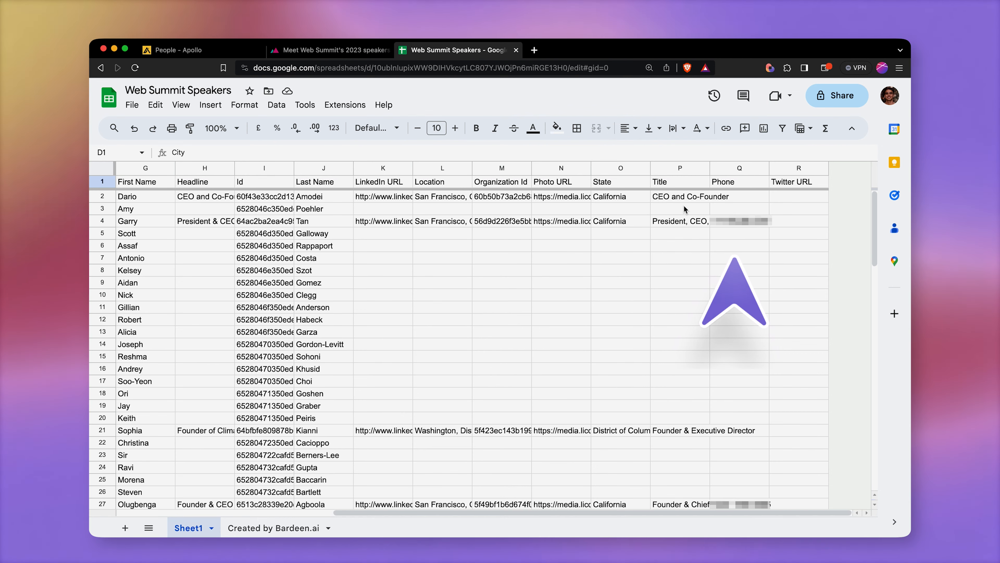
pyautogui.hscroll(-9, 674, 211)
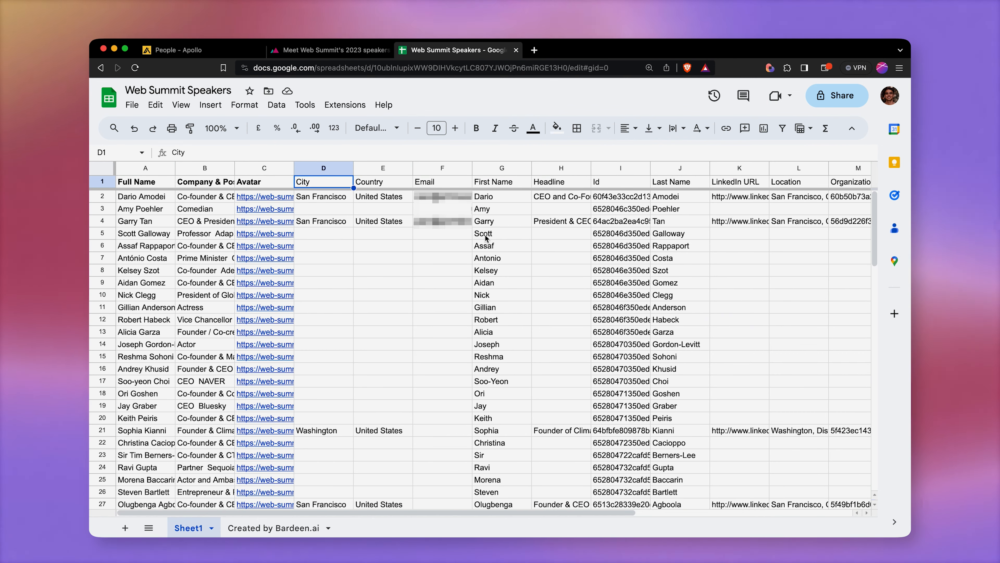
pyautogui.click(463, 171)
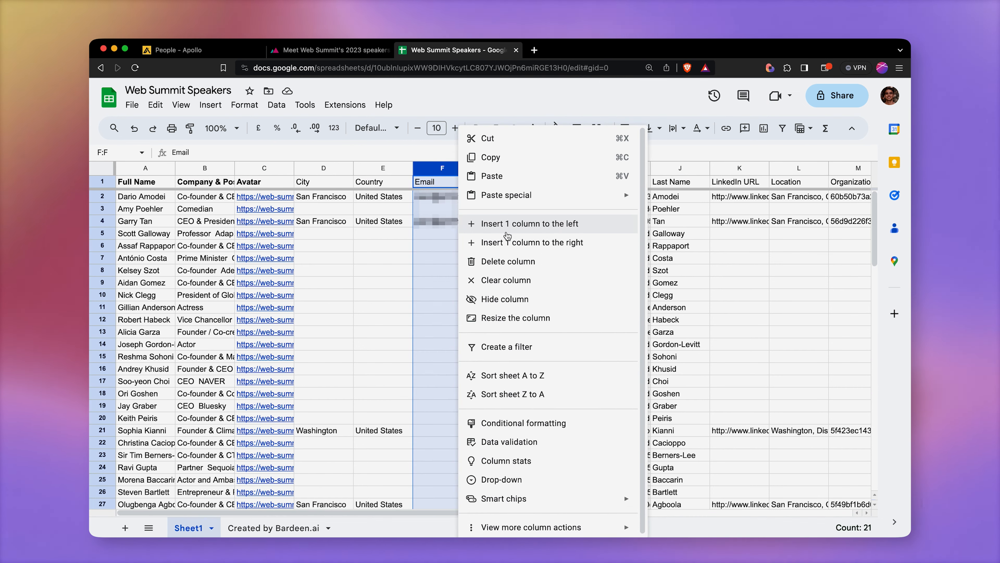
pyautogui.click(525, 376)
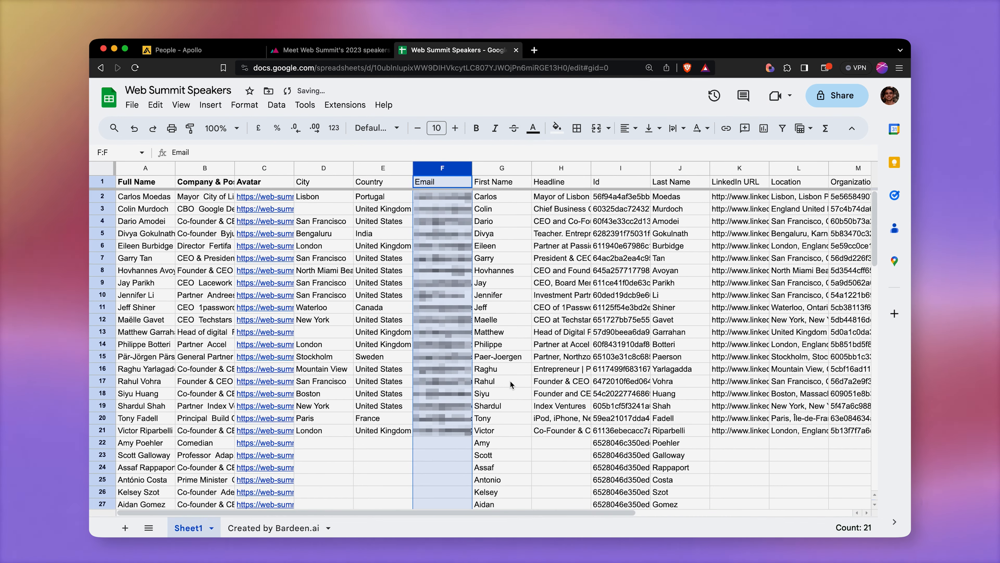
# Step: Select the sorted speaker rows 2 to 21 that have email addresses and review their enriched columns
pyautogui.click(467, 434)
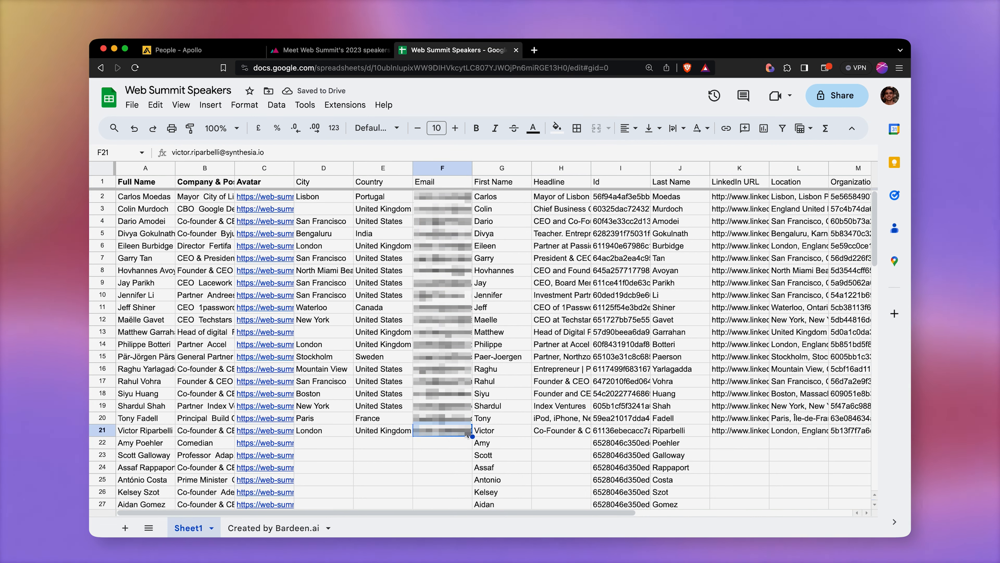
pyautogui.keyDown('shift'); pyautogui.click(447, 196); pyautogui.keyUp('shift')
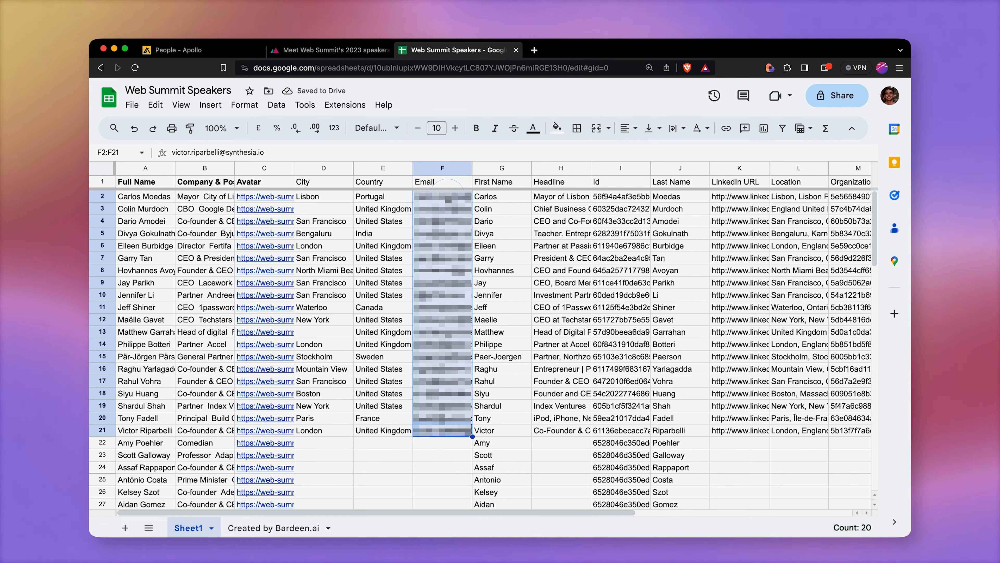
pyautogui.click(154, 199)
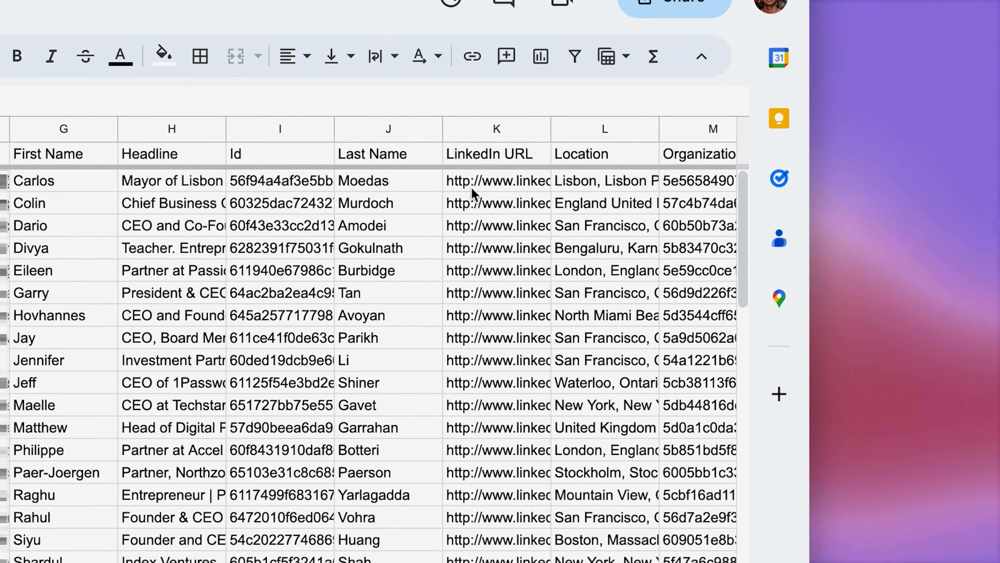
pyautogui.click(483, 185)
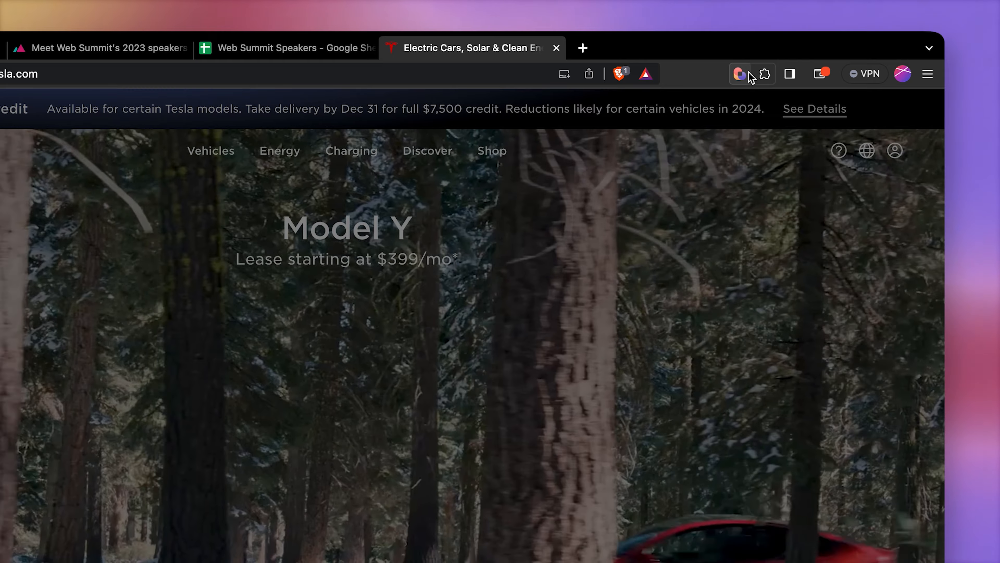
# Step: Create a new playbook that starts with the Get current page URL action
pyautogui.click(740, 74)
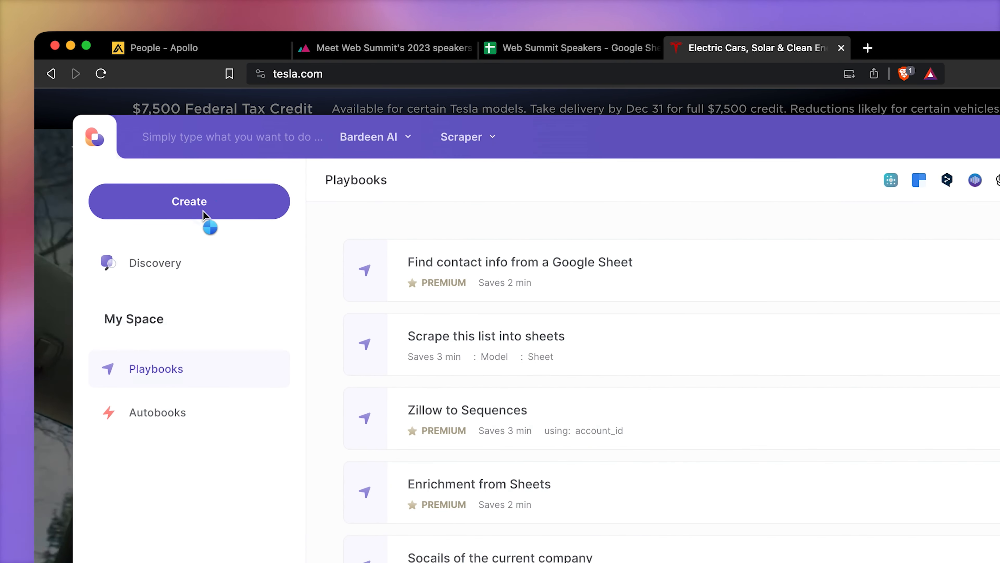
pyautogui.click(205, 217)
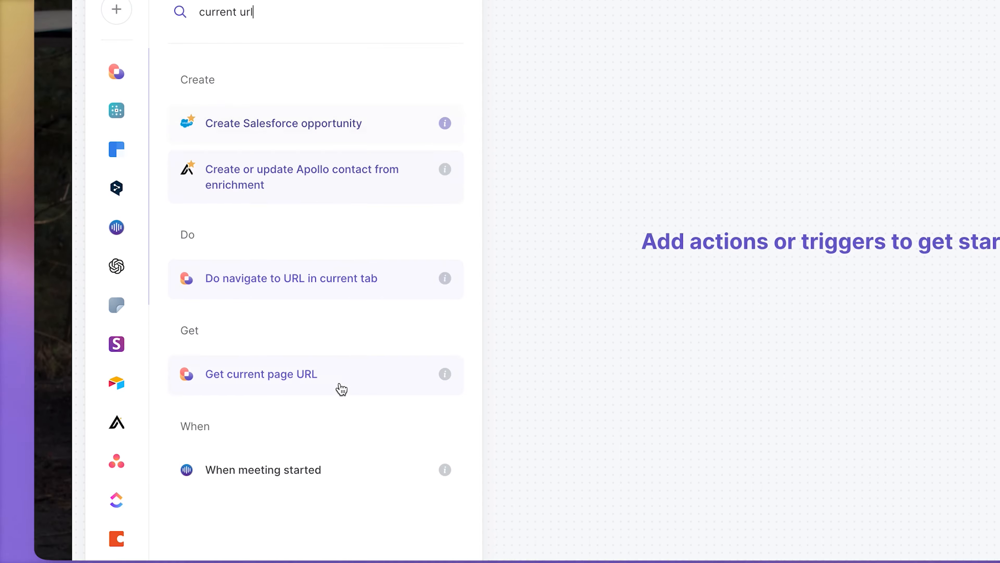
pyautogui.click(330, 335)
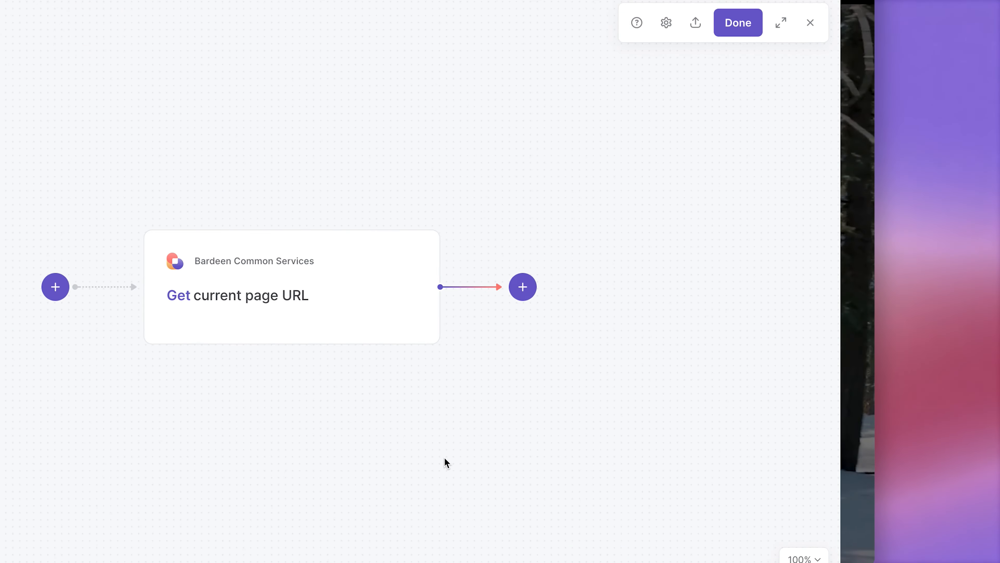
# Step: Add a Find Apollo organization information action using the current page URL as the organization's domain
pyautogui.click(523, 286)
pyautogui.click(536, 333)
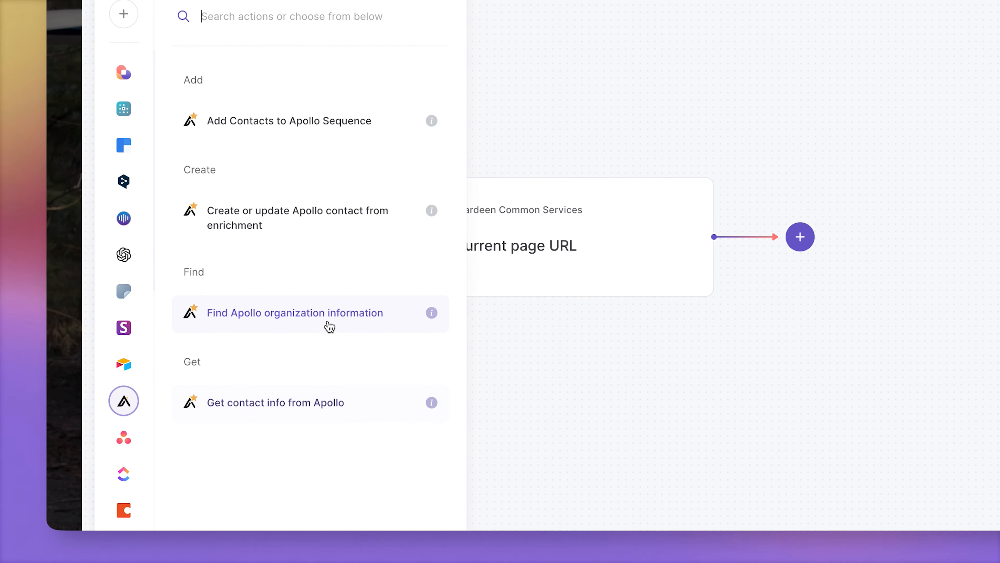
pyautogui.click(305, 320)
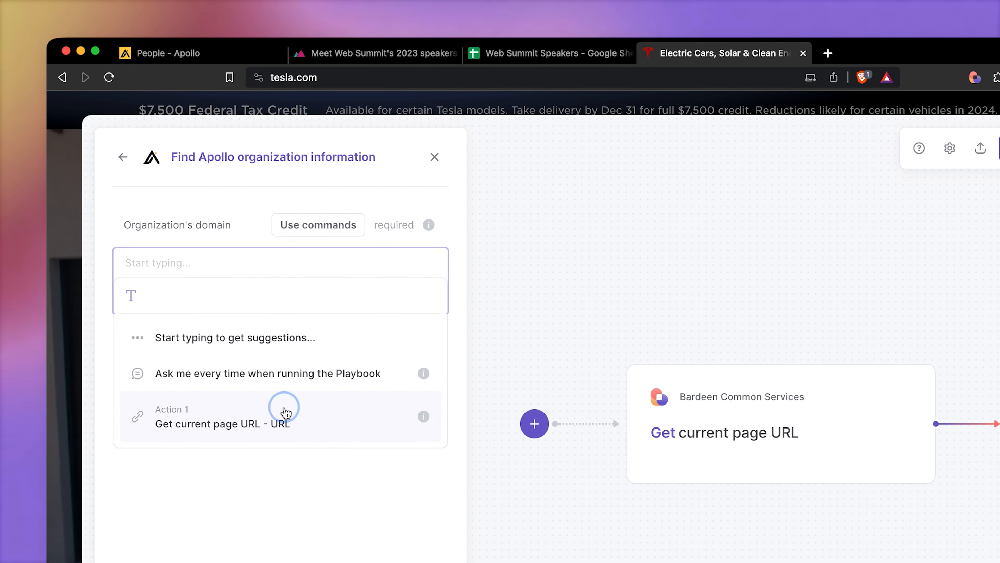
pyautogui.click(286, 412)
pyautogui.click(369, 529)
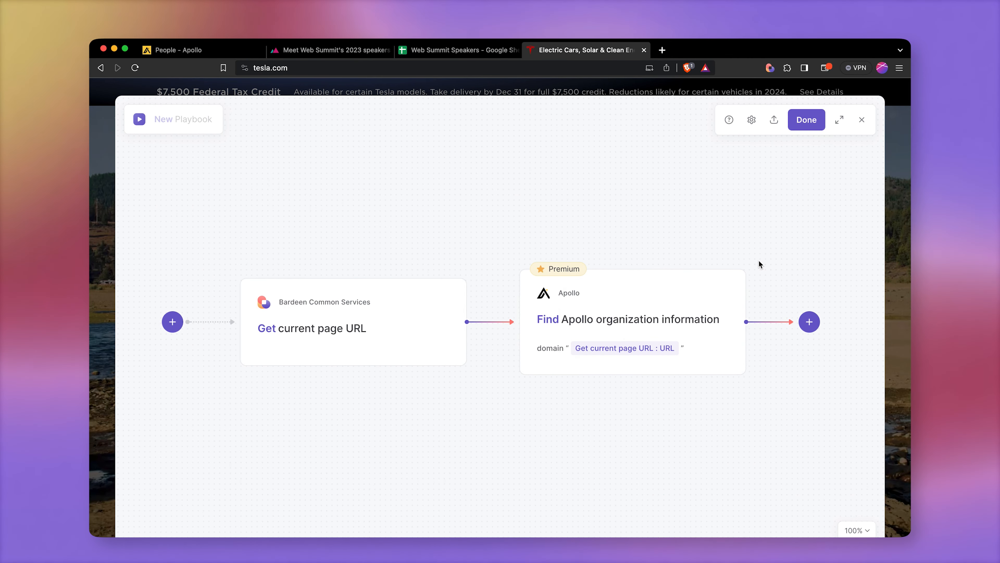
# Step: Save the playbook under the name Look up socials of the current website
pyautogui.click(806, 119)
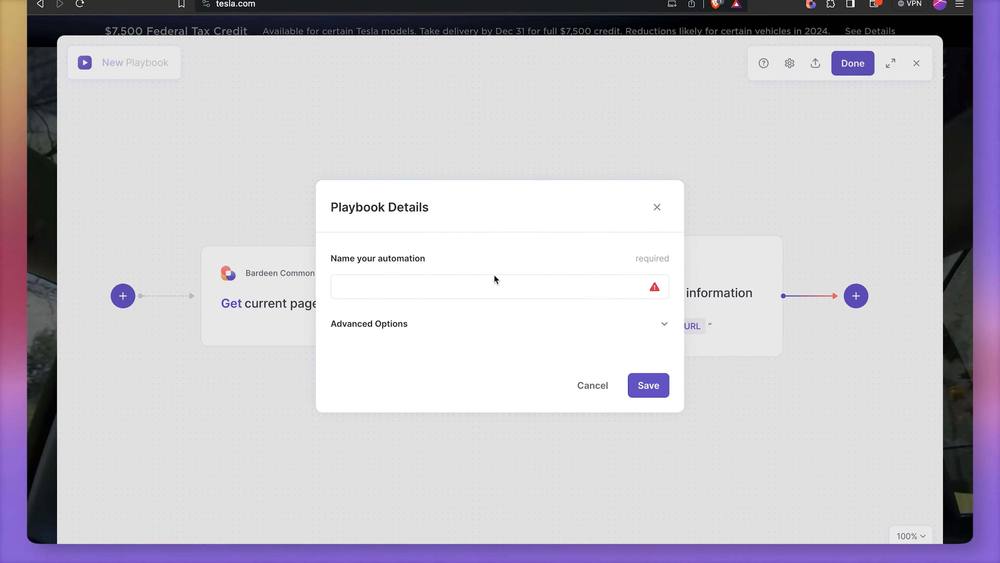
pyautogui.click(495, 279)
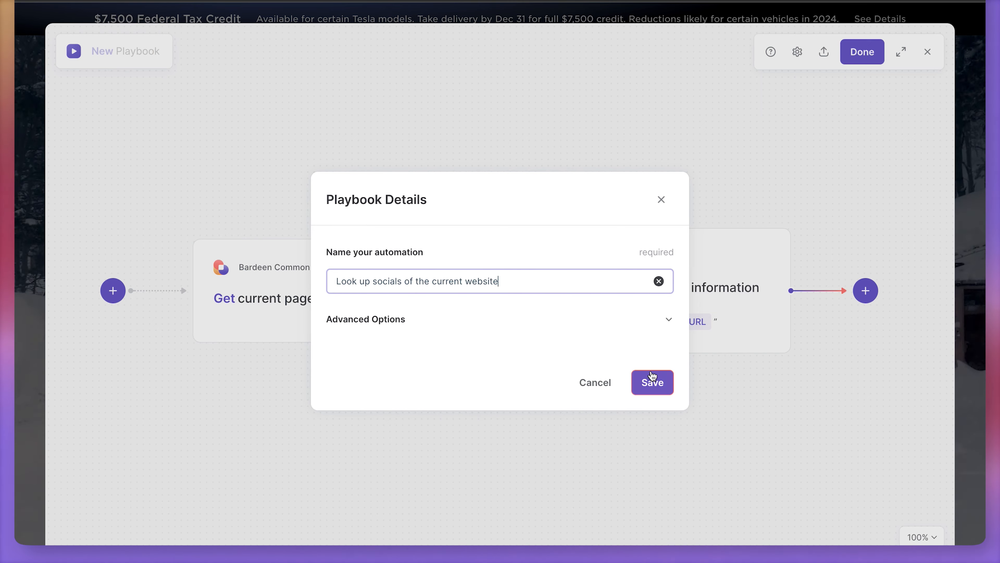
pyautogui.click(651, 381)
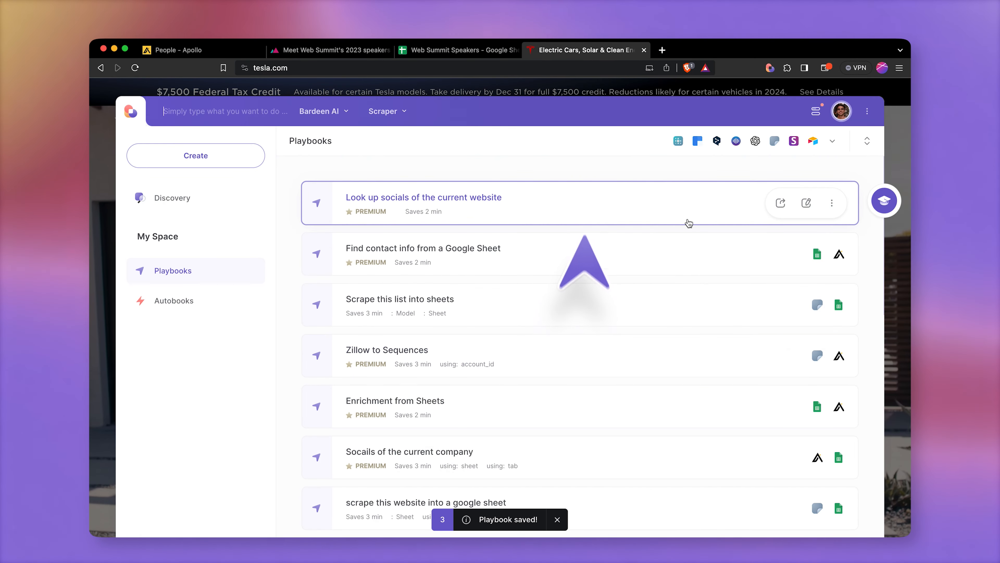
# Step: Run the Look up socials of the current website playbook on tesla.com and open the company's LinkedIn link
pyautogui.click(689, 223)
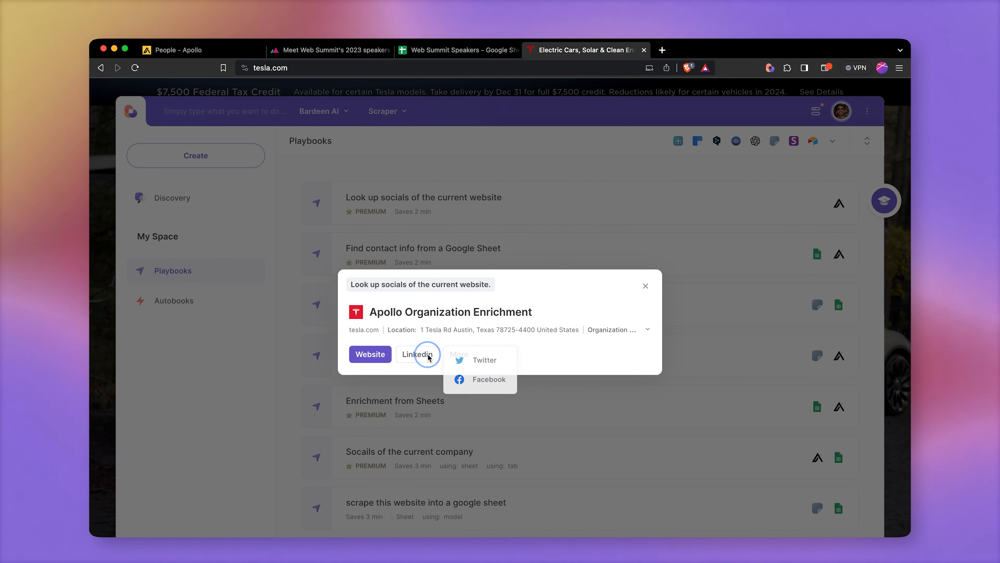
pyautogui.click(419, 353)
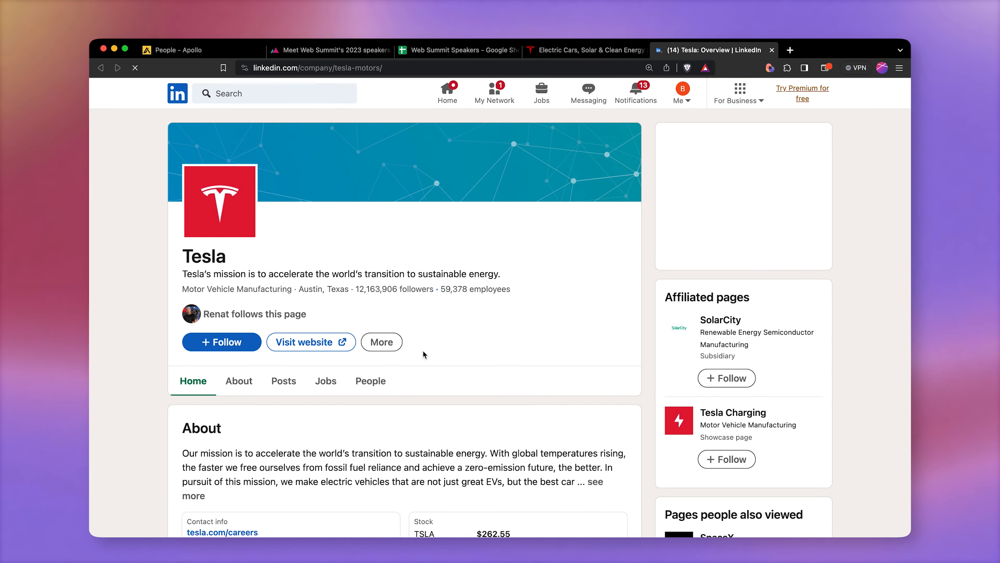
# Step: Go to bardeen.ai in the current tab
pyautogui.press('super+l')
pyautogui.write('bardeen.ai')
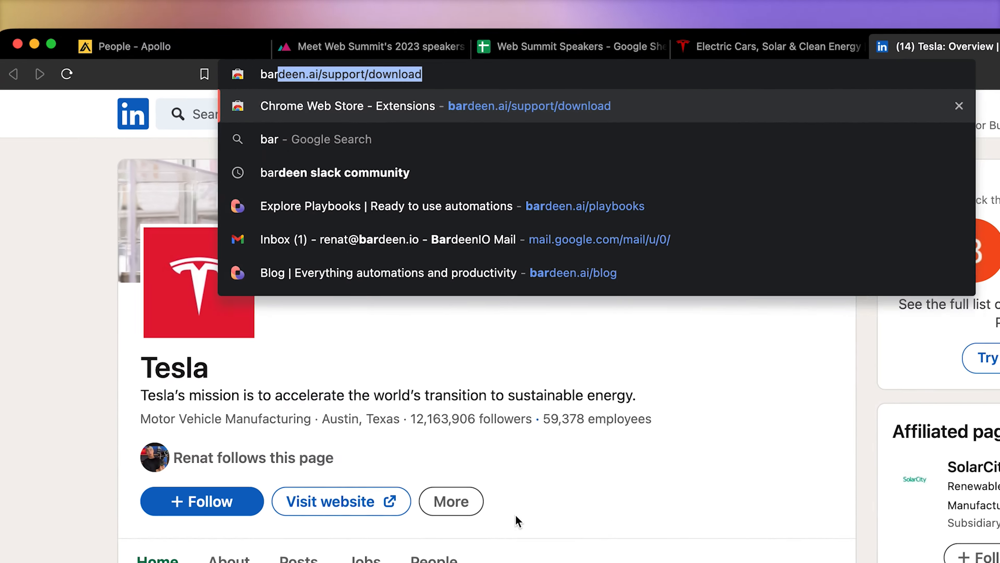
pyautogui.press('Return')
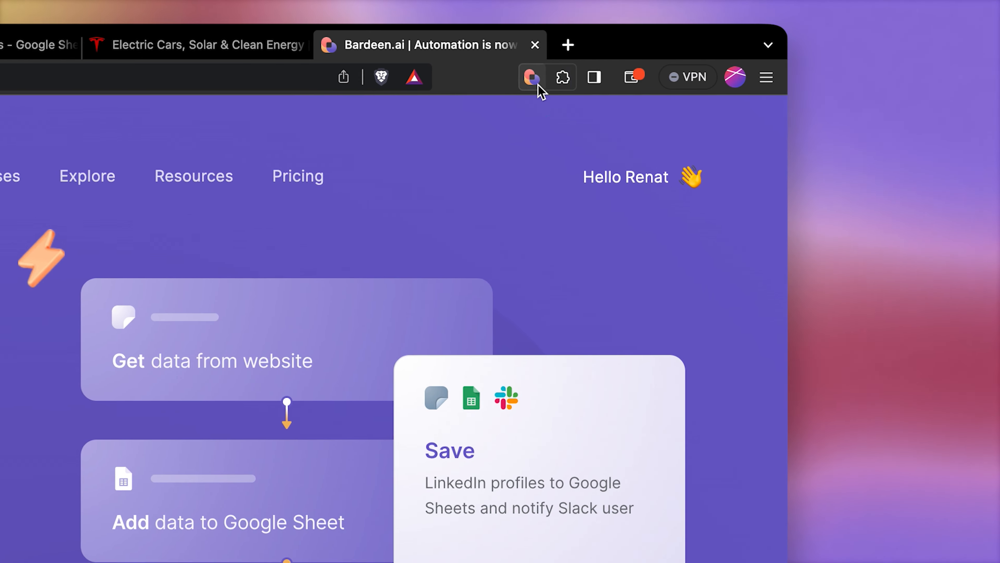
# Step: Run the Look up socials of the current website playbook on bardeen.ai and open the company's LinkedIn link
pyautogui.click(591, 77)
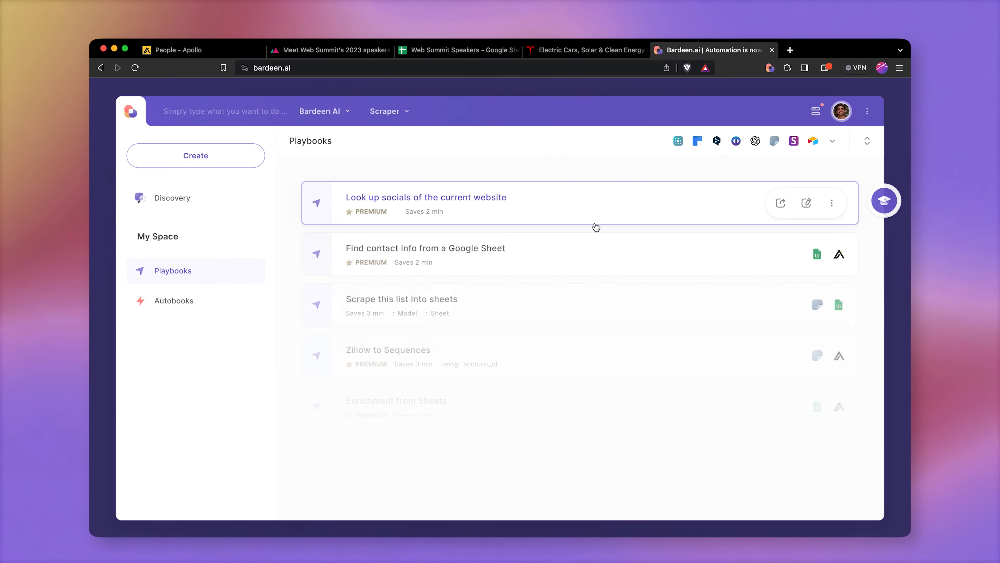
pyautogui.click(596, 219)
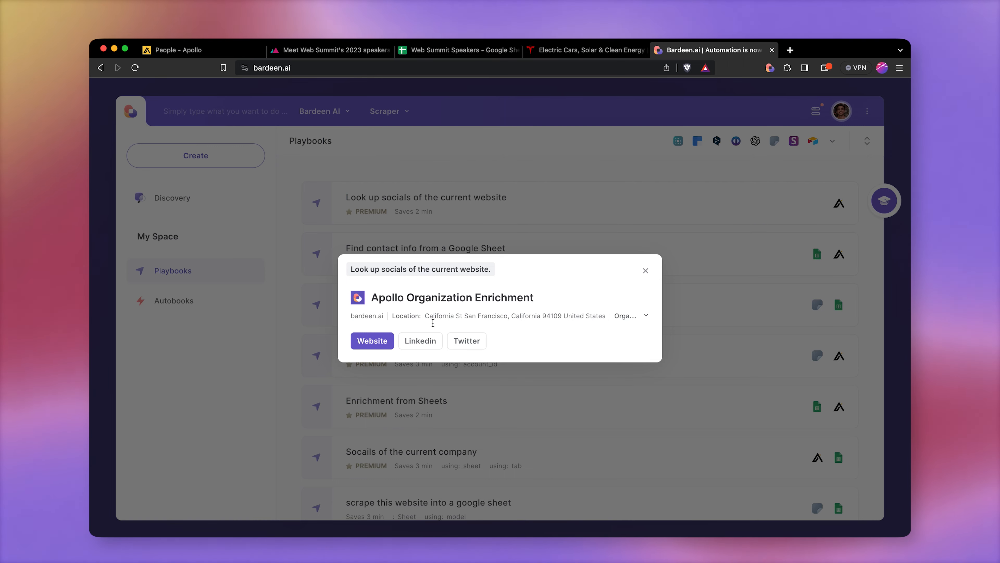
pyautogui.click(431, 338)
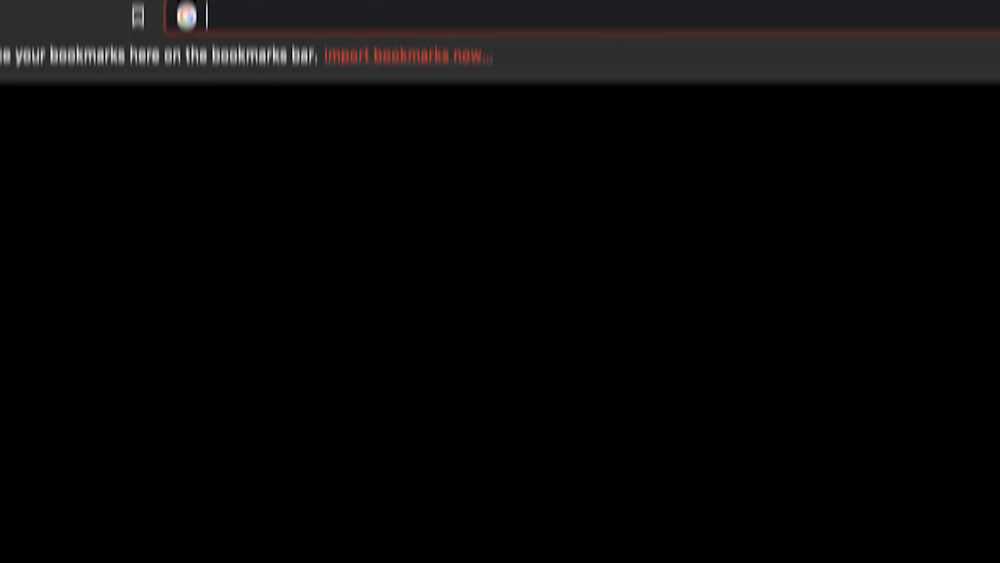
# Step: Create a new blank Google spreadsheet via sheets.new
pyautogui.write('shee')
pyautogui.write('t')
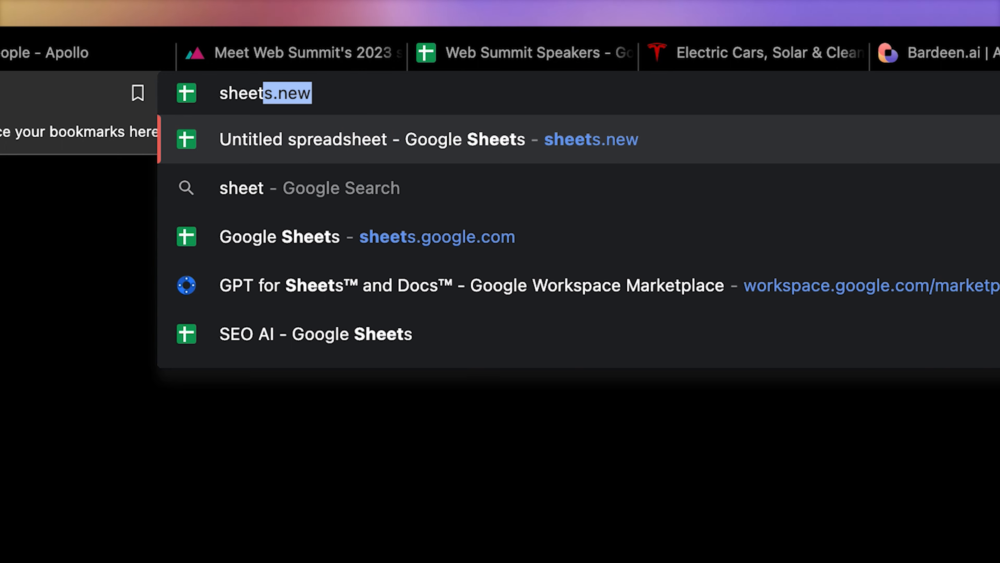
pyautogui.write('s.')
pyautogui.press('Return')
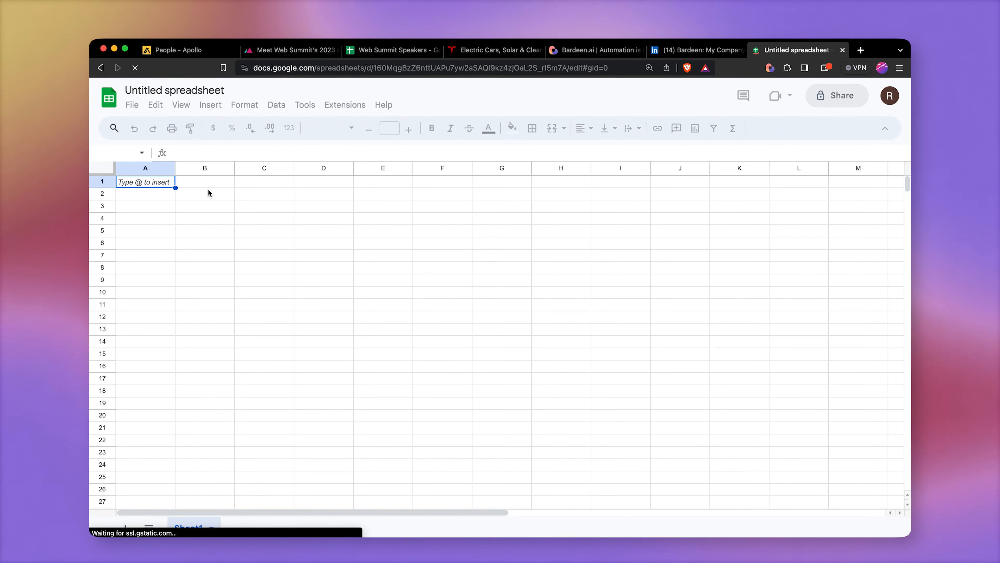
# Step: Rename the new spreadsheet to Interesting Companies
pyautogui.click(174, 90)
pyautogui.write('Interesting')
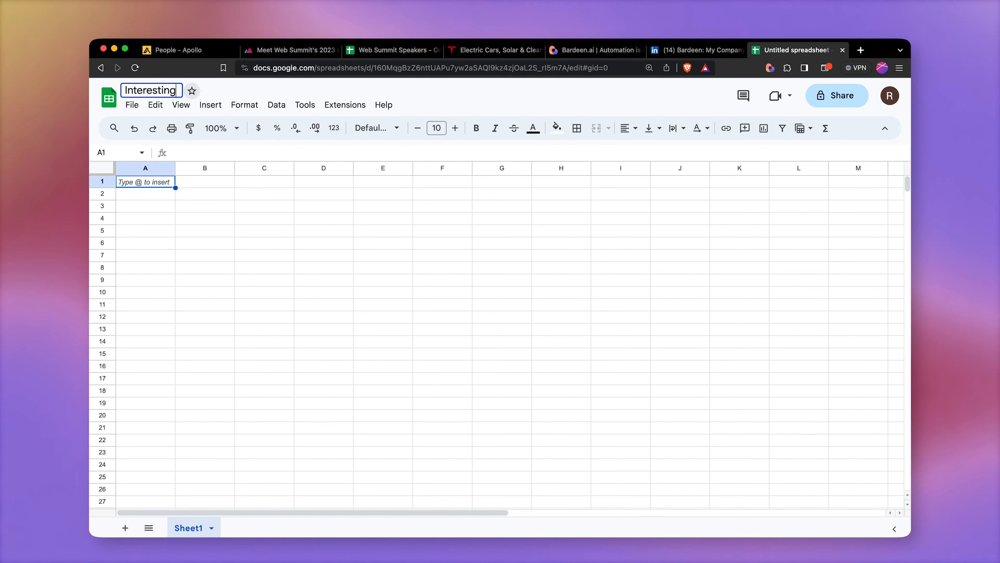
pyautogui.write(' Companies')
pyautogui.press('Return')
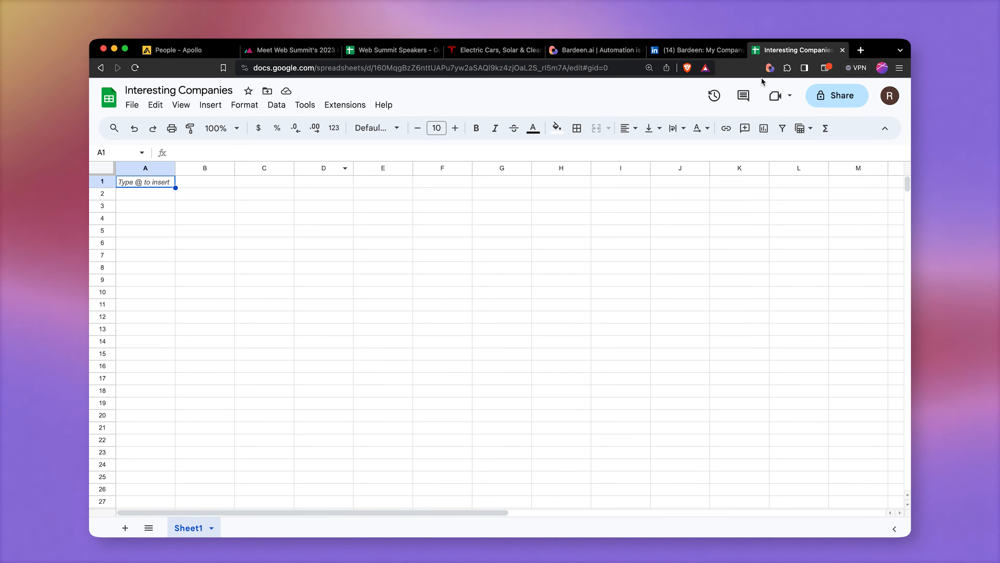
# Step: Open the Look up socials of the current website playbook for editing
pyautogui.click(770, 69)
pyautogui.moveTo(806, 218)
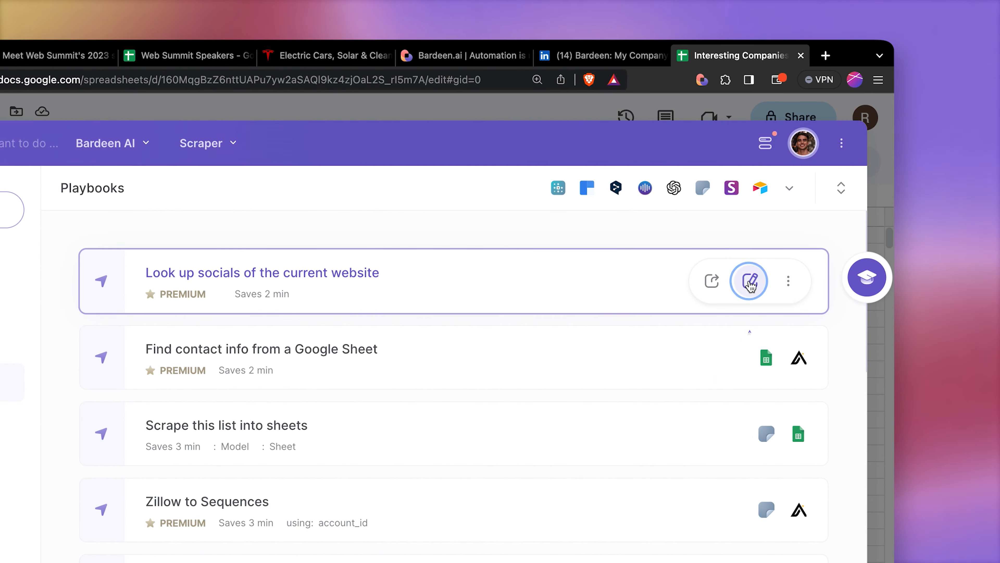
pyautogui.click(751, 282)
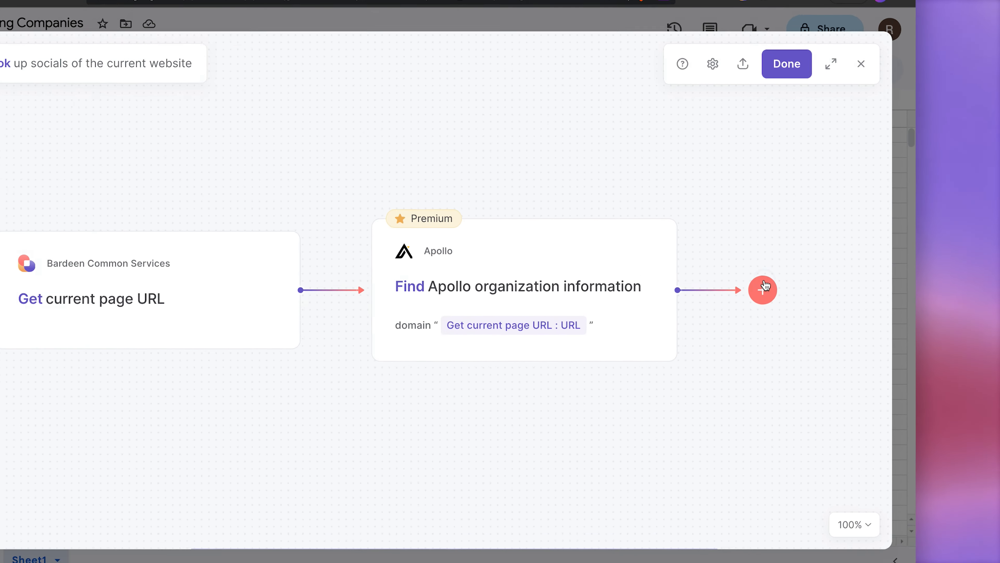
# Step: Add a new Add rows to Google Sheet action after the Apollo organization step
pyautogui.click(765, 287)
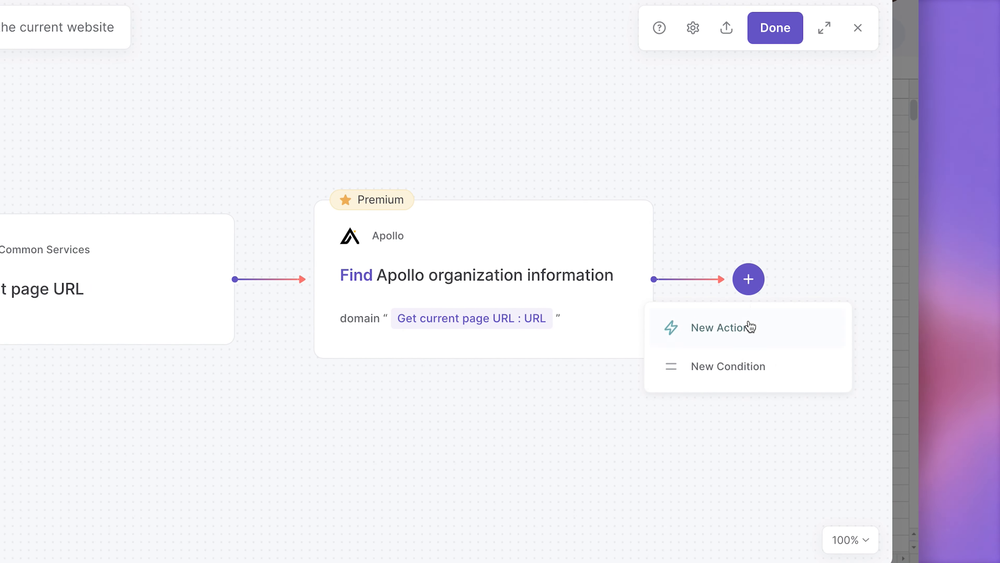
pyautogui.click(768, 333)
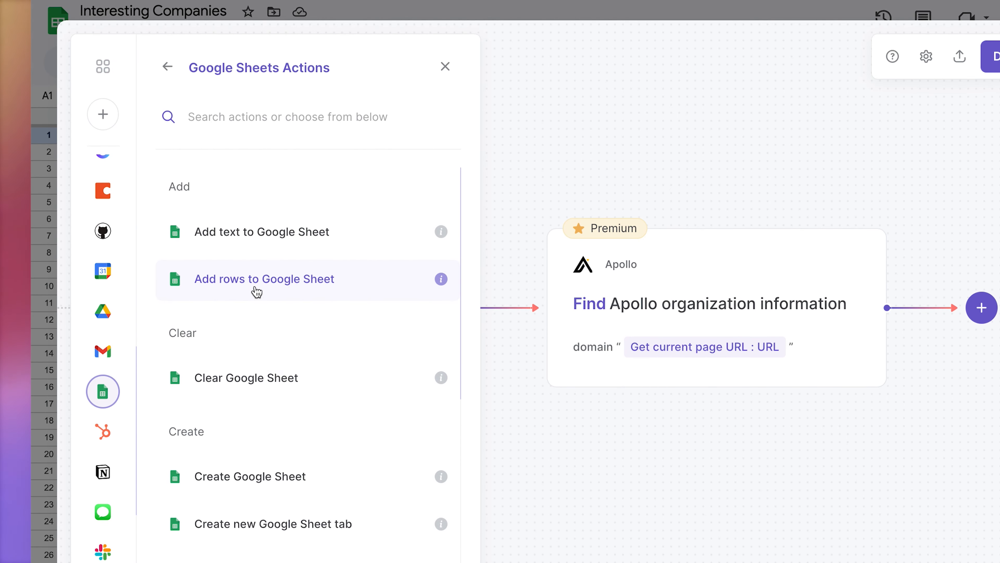
pyautogui.click(258, 293)
# Step: Set the action to add all fields of Find Apollo organization information to the Interesting Companies sheet, tab Sheet1, and save
pyautogui.write('Companies')
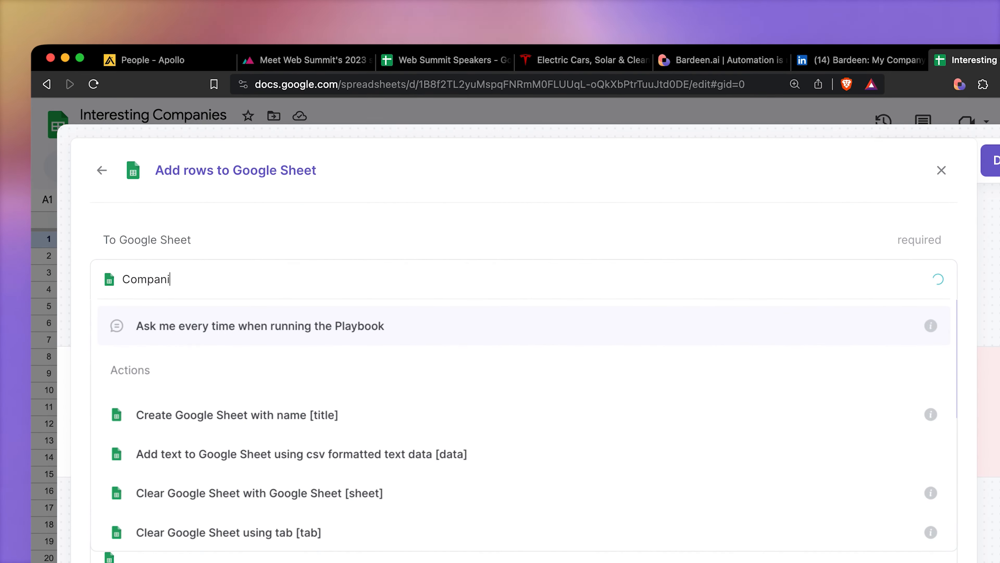
pyautogui.click(352, 331)
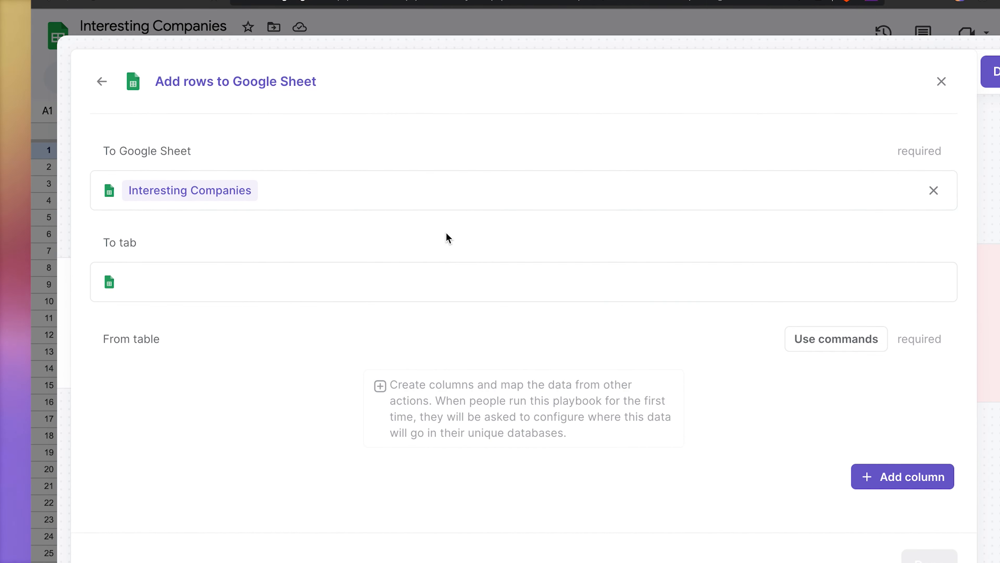
pyautogui.click(404, 402)
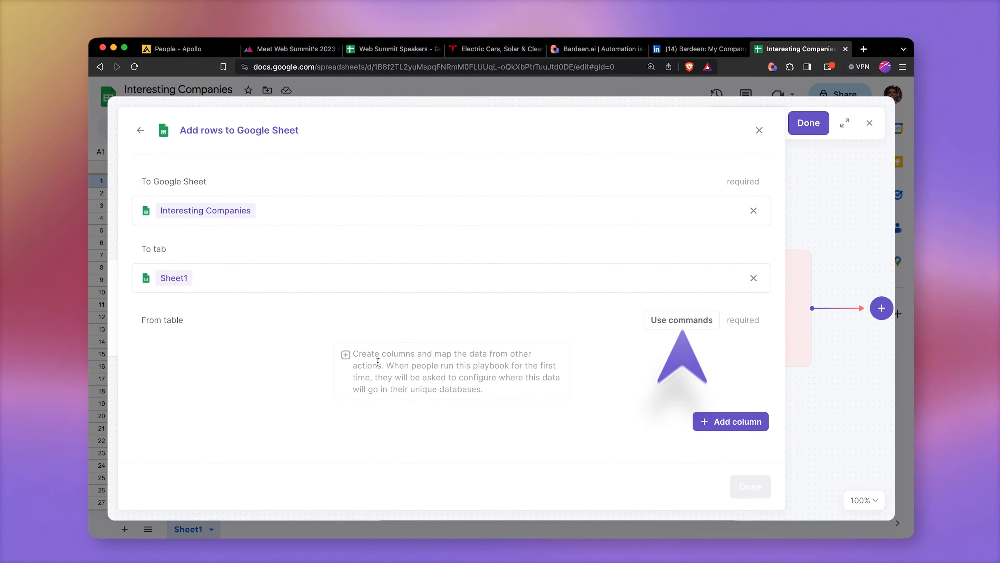
pyautogui.click(670, 320)
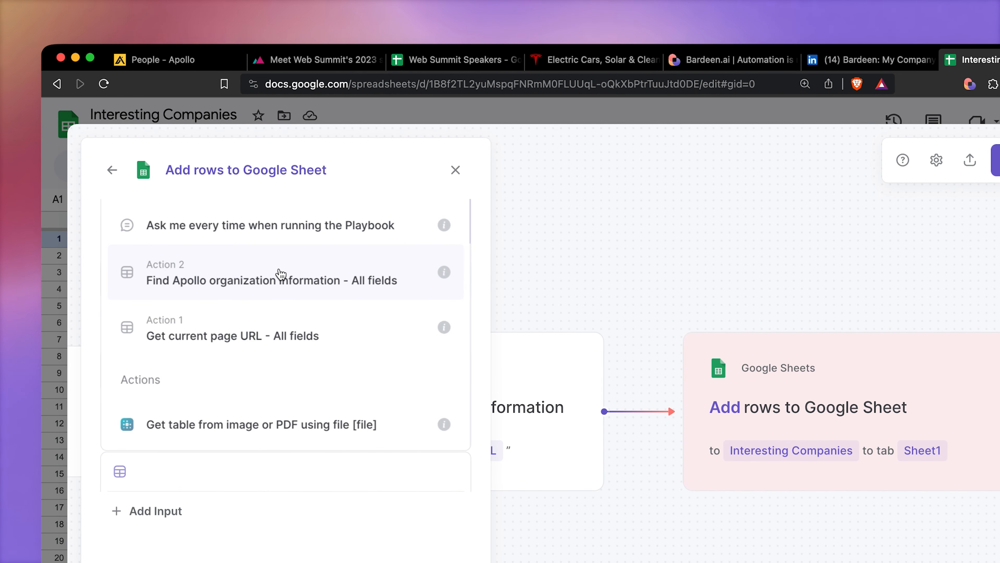
pyautogui.click(281, 274)
pyautogui.click(439, 459)
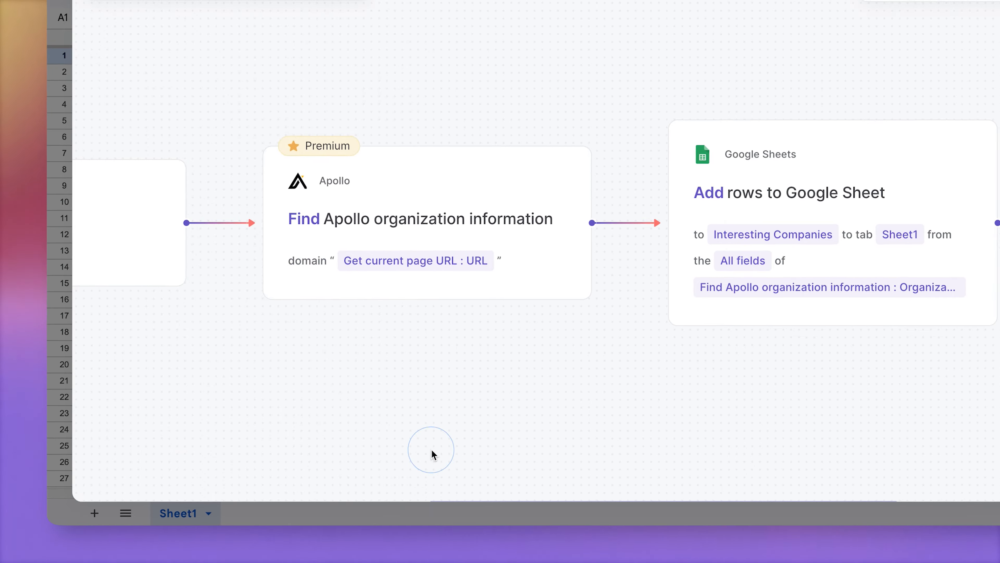
pyautogui.click(818, 114)
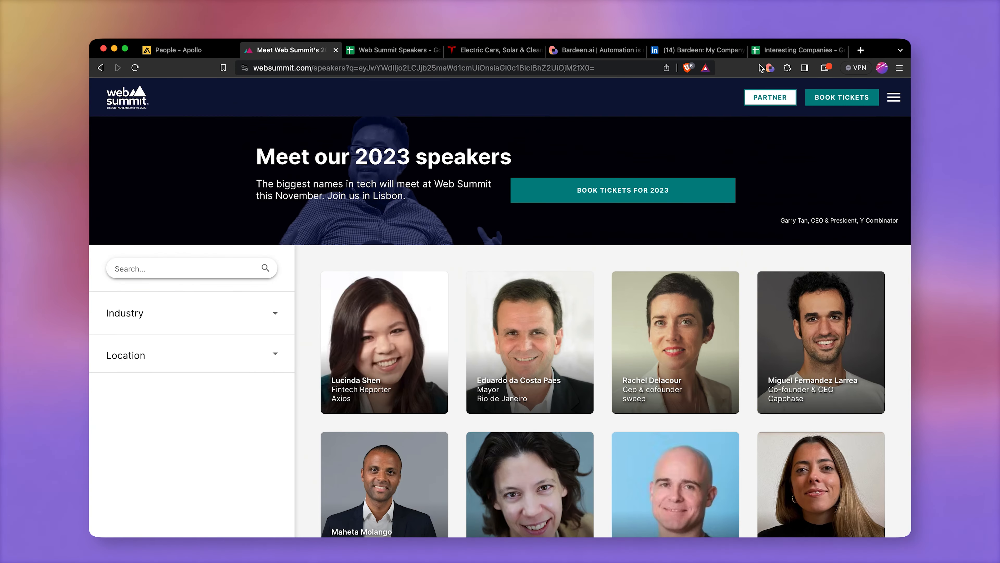
# Step: Run the Look up socials playbook on the Web Summit speakers page and switch to the Interesting Companies sheet
pyautogui.click(769, 68)
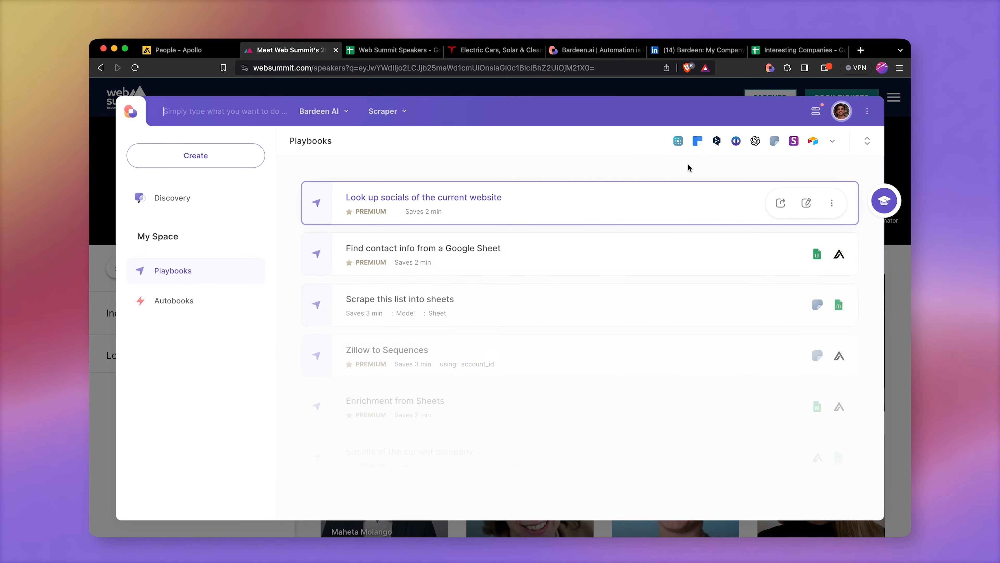
pyautogui.click(657, 193)
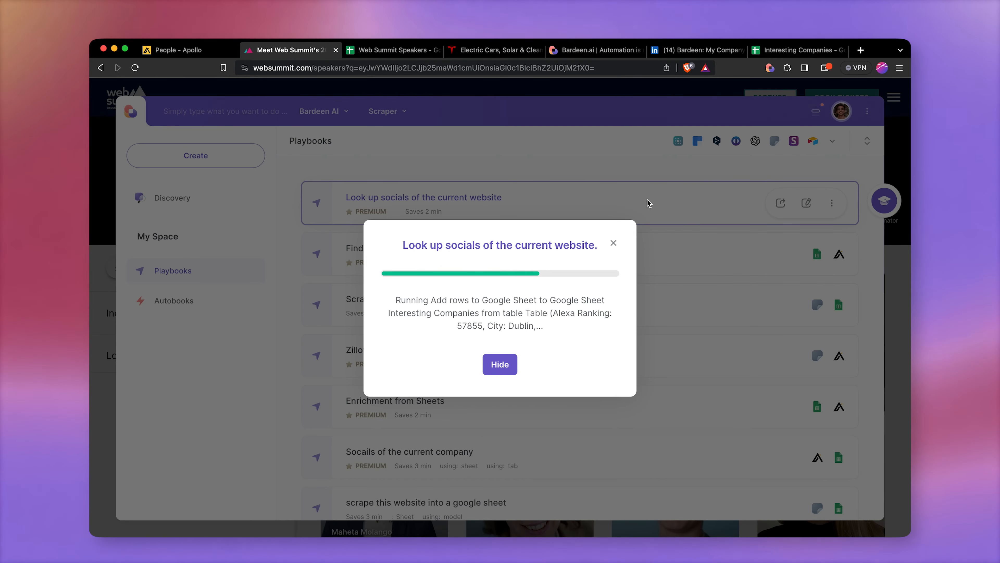
pyautogui.click(772, 53)
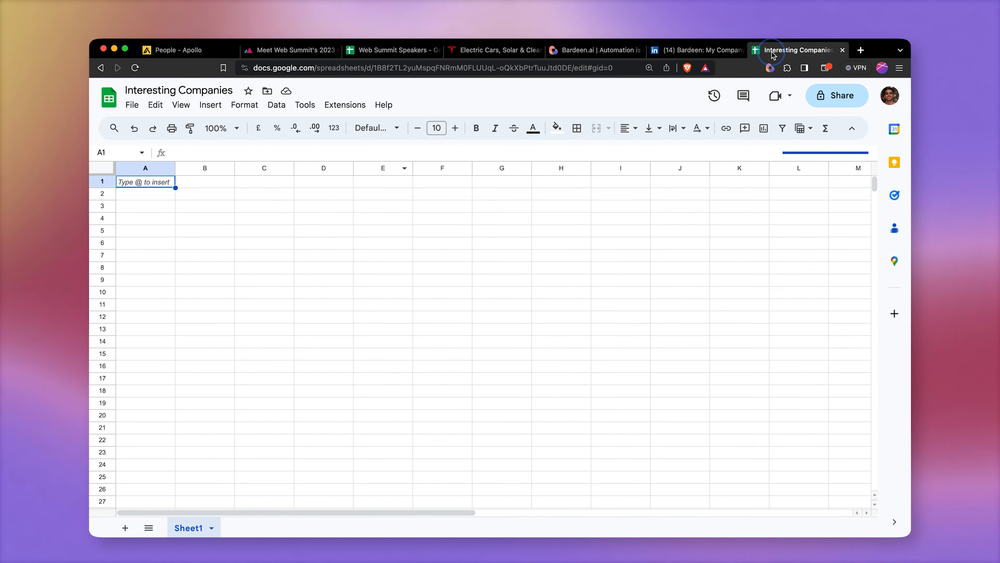
# Step: Review the company row added to the Interesting Companies sheet by scrolling across its columns
pyautogui.hscroll(8, 632, 226)
pyautogui.hscroll(5, 629, 228)
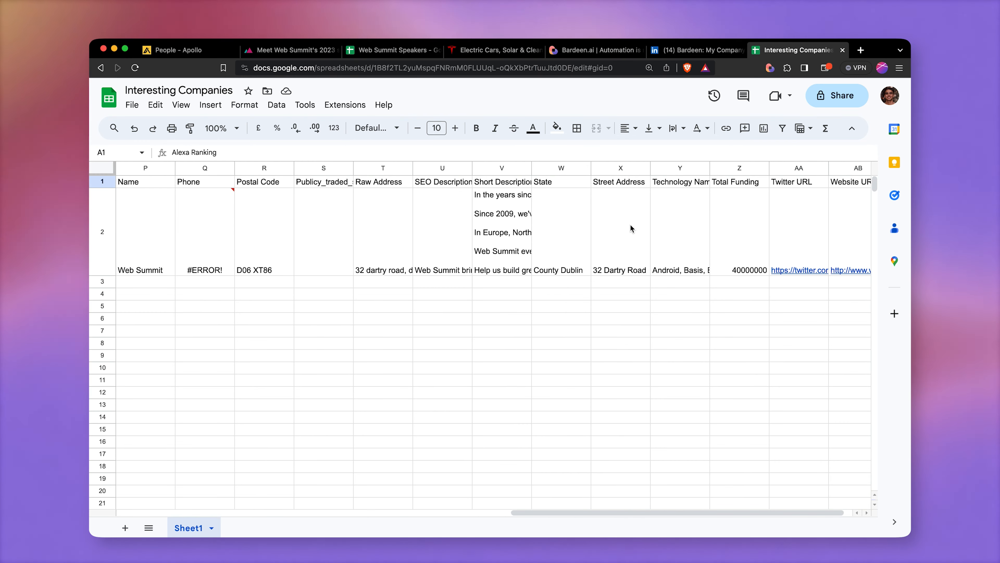
pyautogui.hscroll(-10, 630, 228)
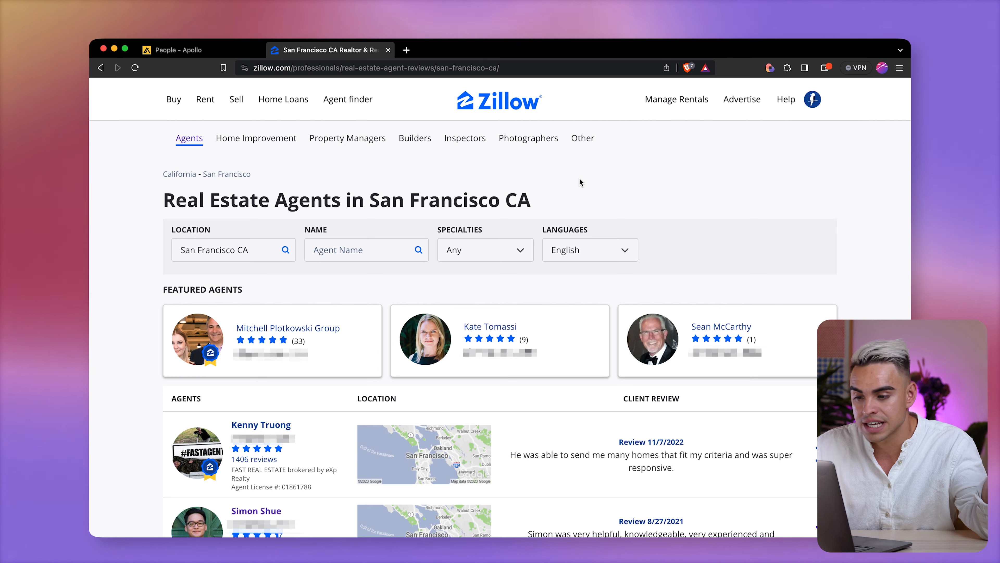
# Step: Filter the Zillow San Francisco real estate agents list by the Foreclosure specialty
pyautogui.click(474, 247)
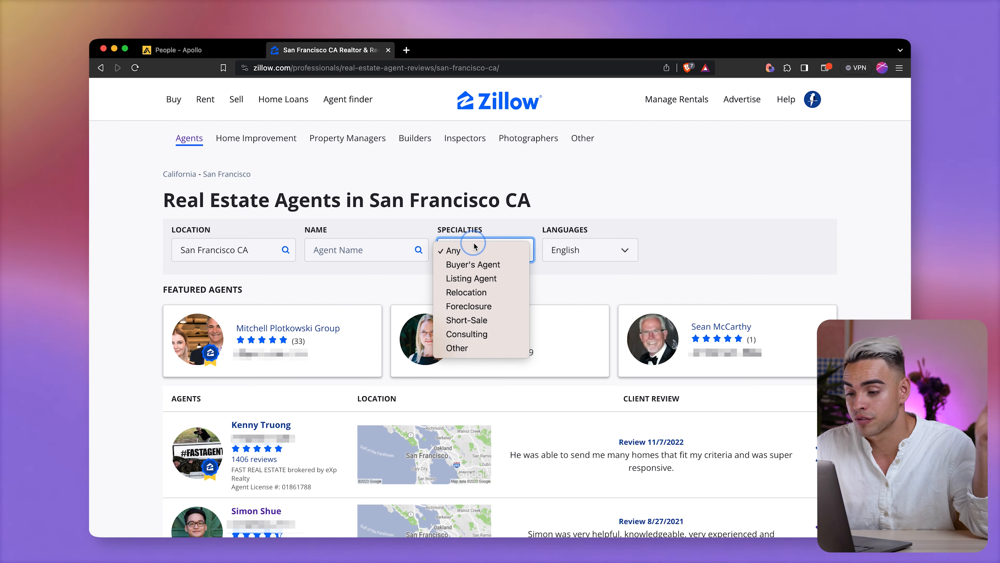
pyautogui.click(488, 312)
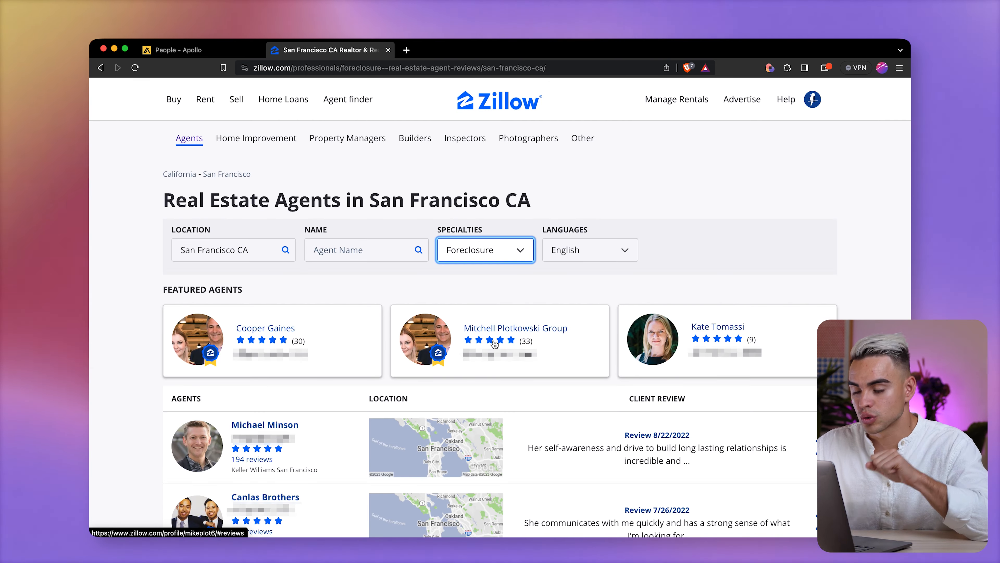
pyautogui.scroll(-4, 494, 345)
pyautogui.scroll(2, 495, 344)
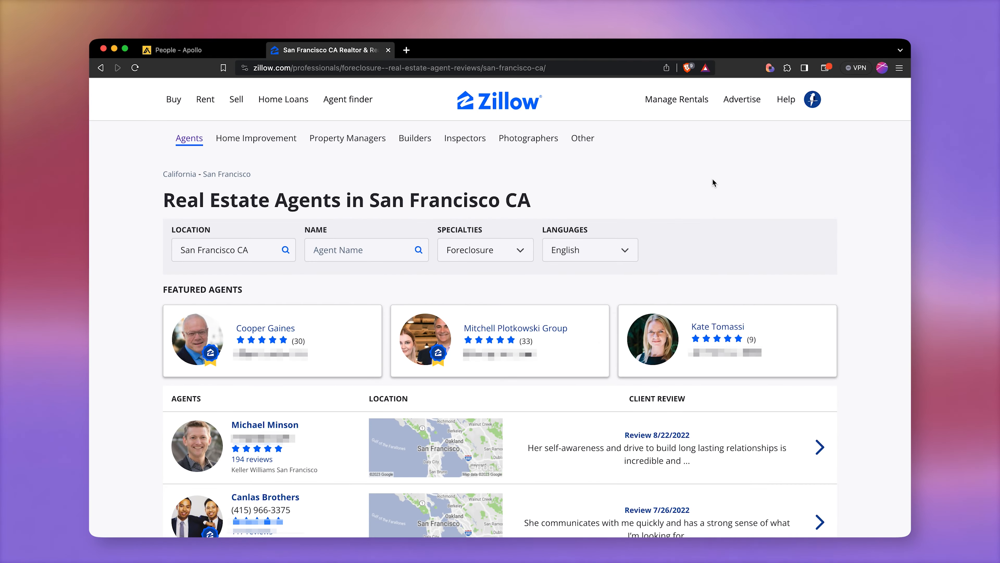
pyautogui.scroll(-7, 714, 182)
pyautogui.scroll(7, 713, 181)
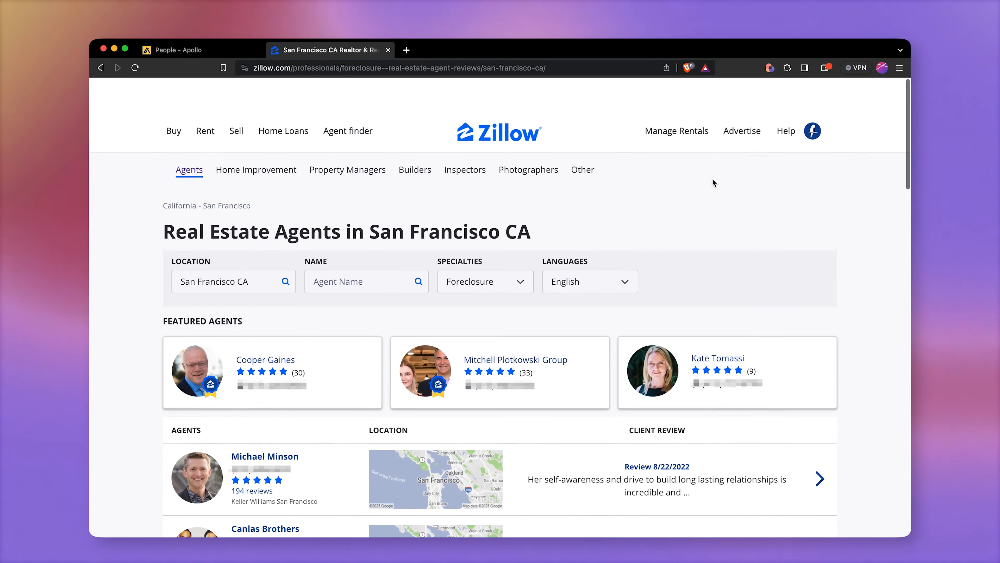
# Step: Create a new Bardeen playbook starting with the Scraper action Scrape data on active tab
pyautogui.click(769, 67)
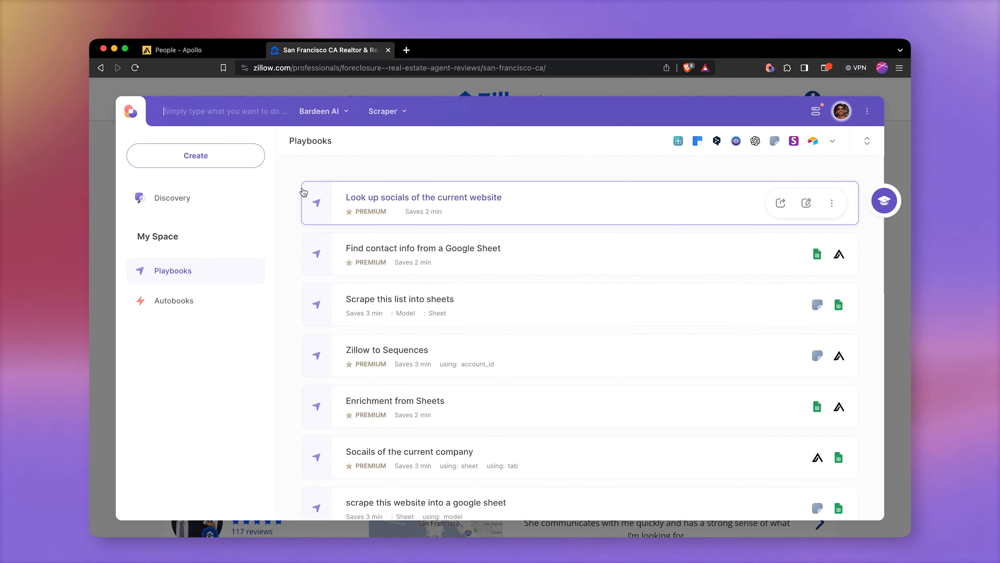
pyautogui.click(239, 165)
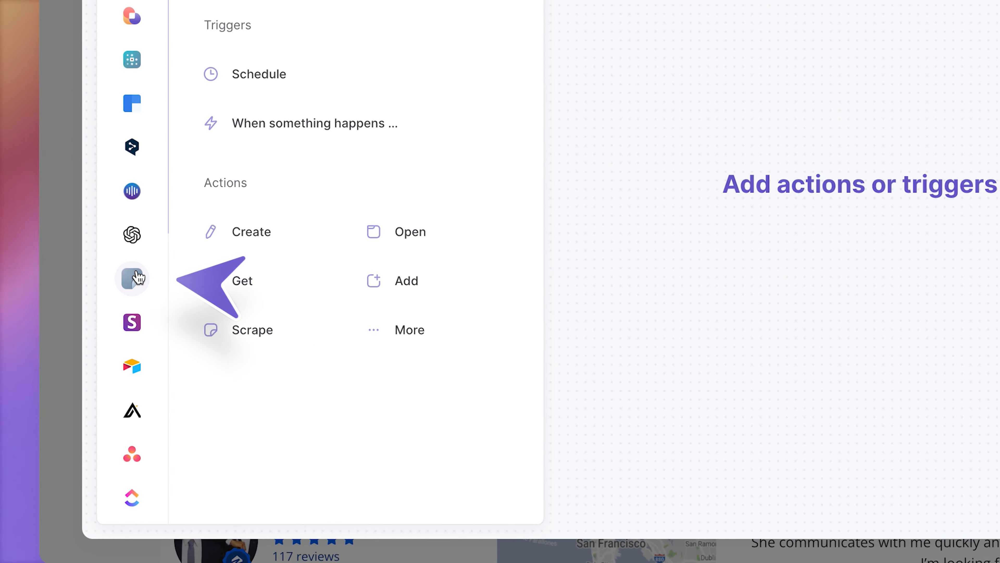
pyautogui.click(134, 277)
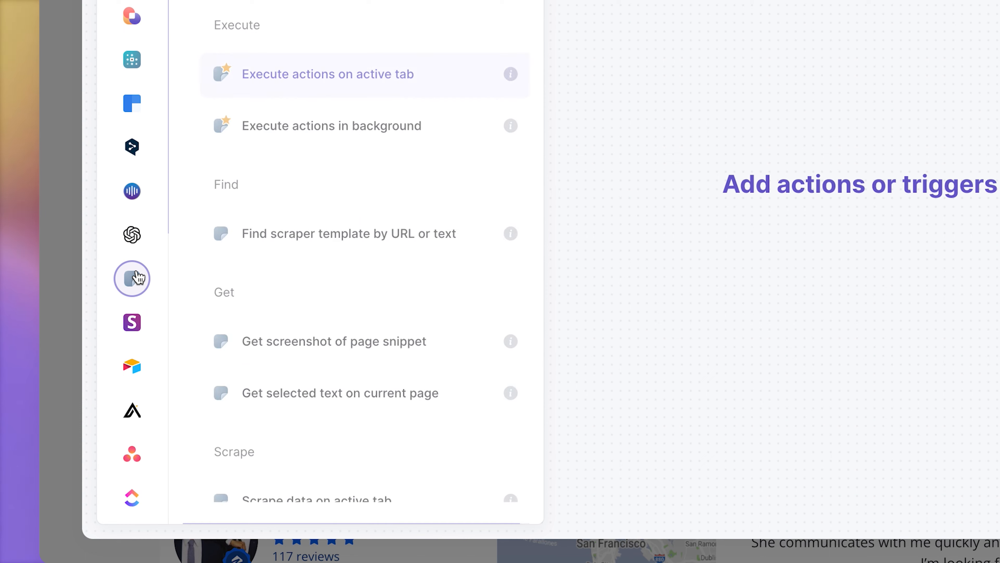
pyautogui.scroll(-4, 441, 237)
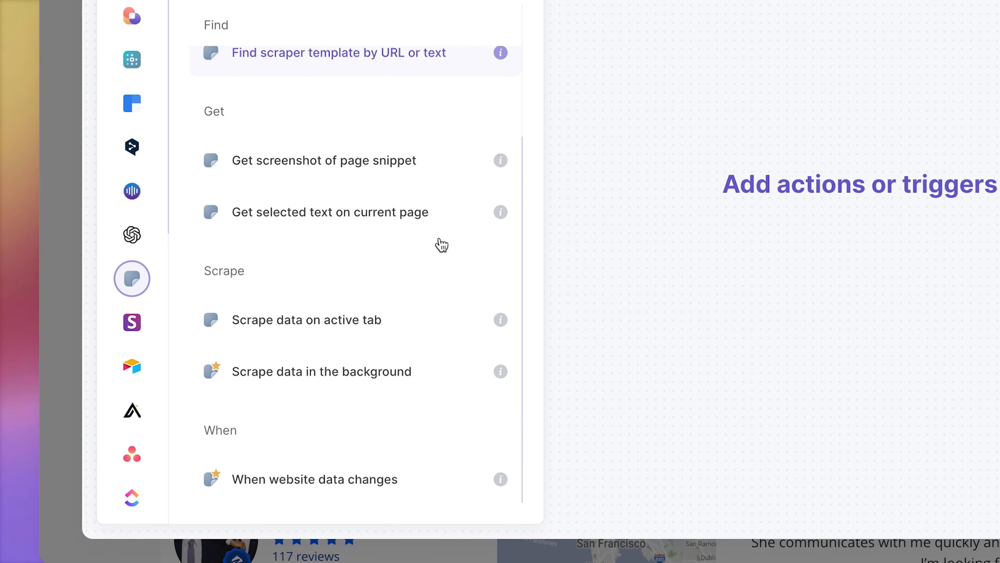
pyautogui.click(447, 319)
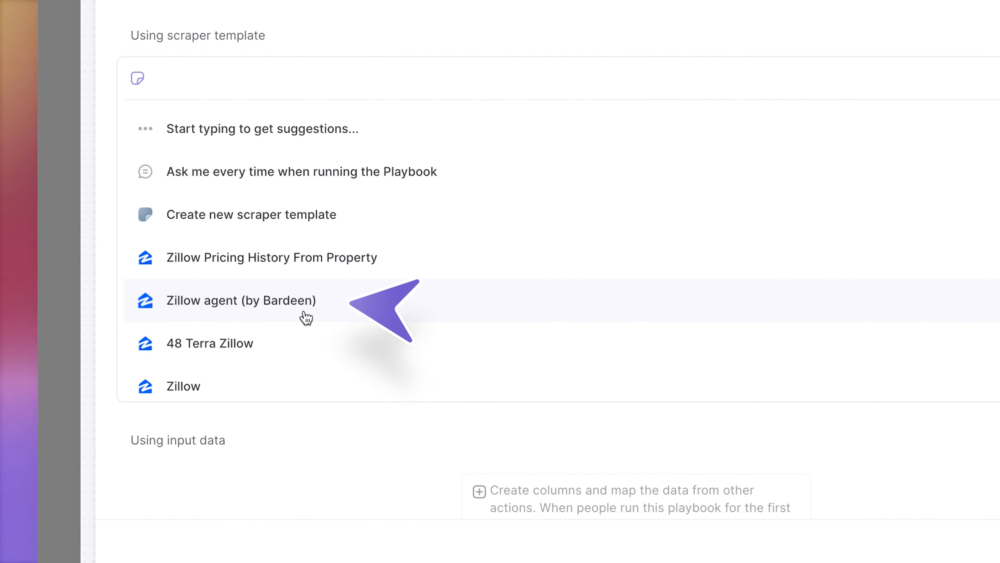
# Step: Set the scraper template to Zillow agent (by Bardeen) and have the number of list items asked at every run
pyautogui.click(305, 317)
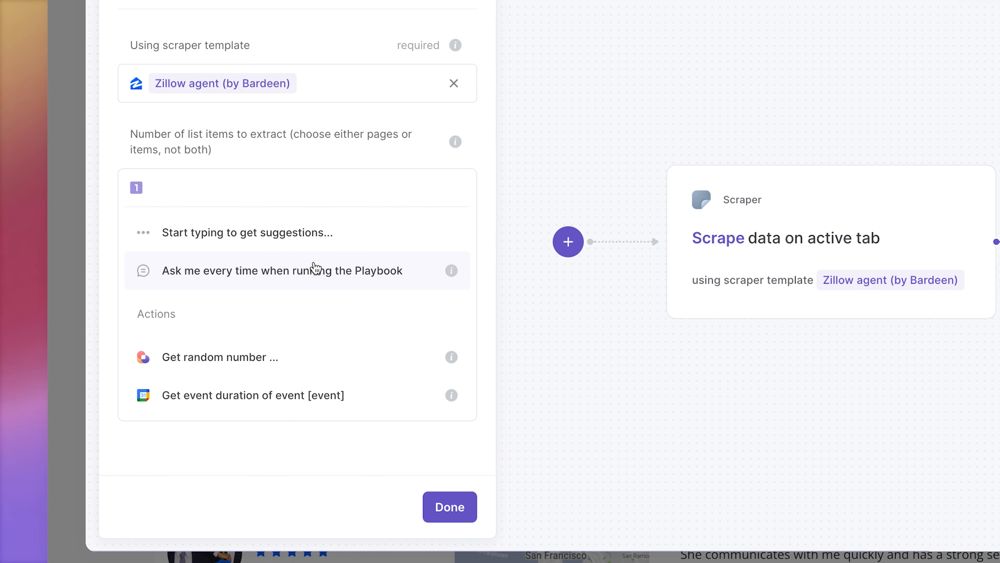
pyautogui.click(315, 270)
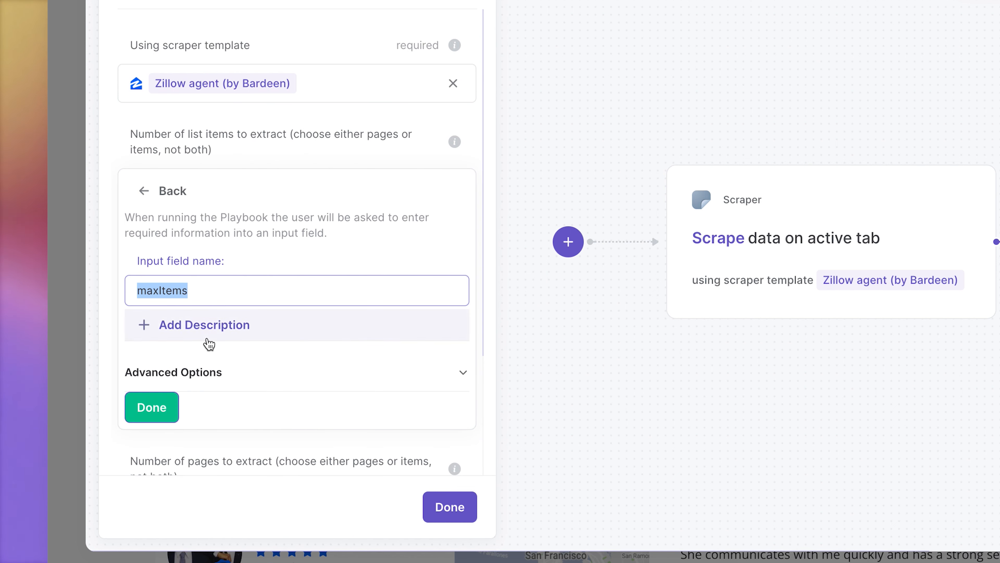